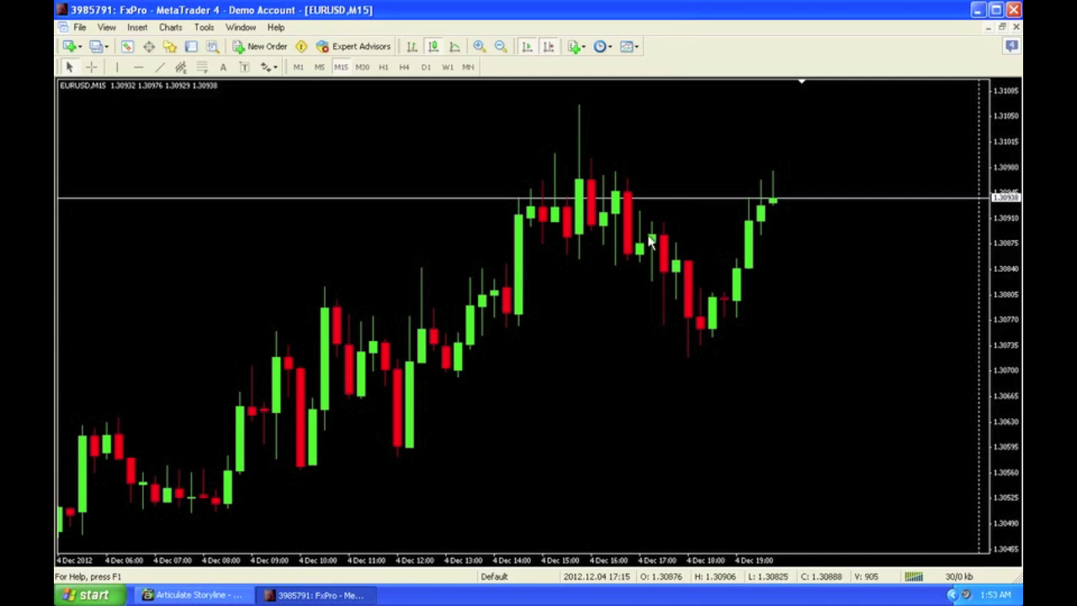
- Place an instant-execution sell order on EURUSD with a volume of 0.1
mouse_move(651, 242)
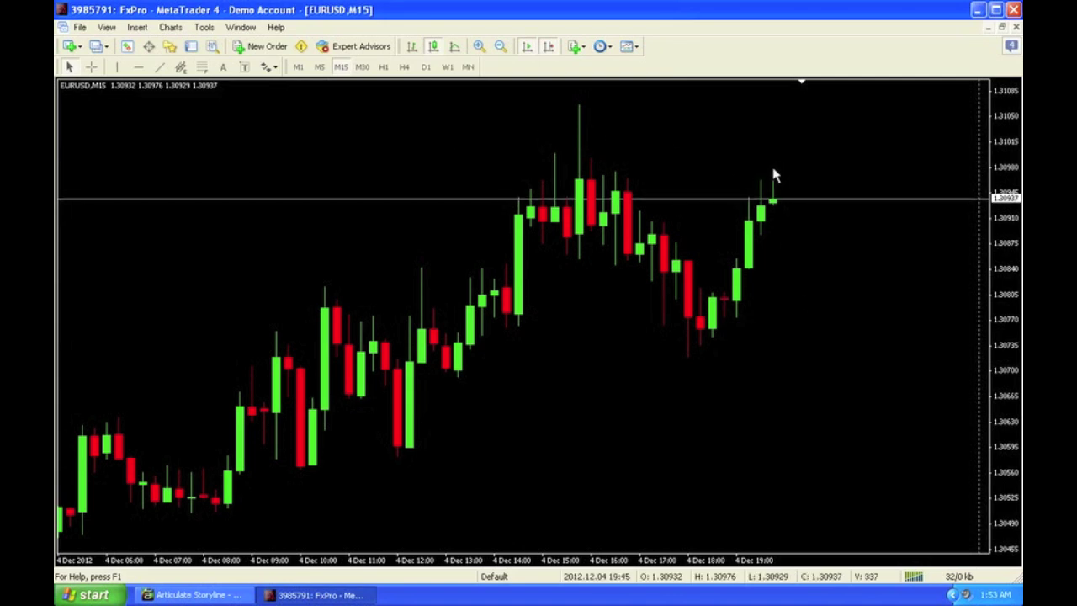
left_click(267, 47)
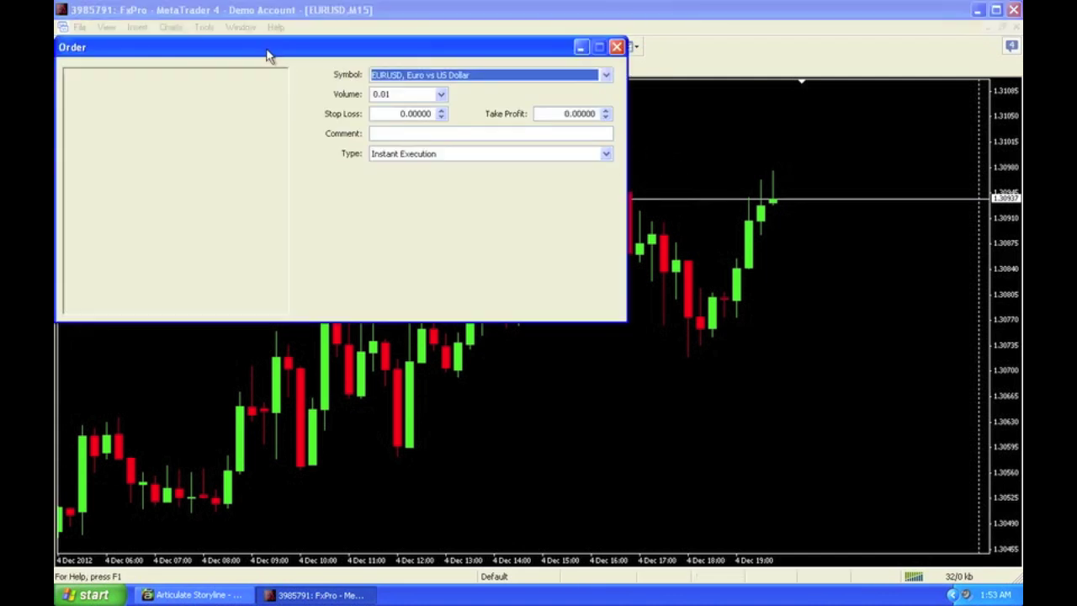
left_click(388, 95)
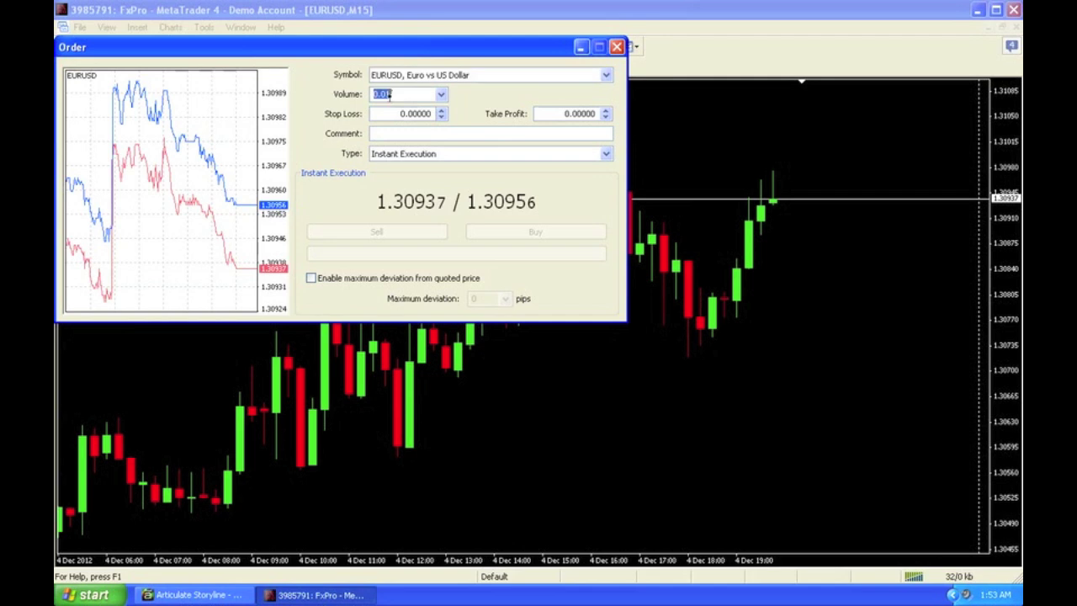
type("1")
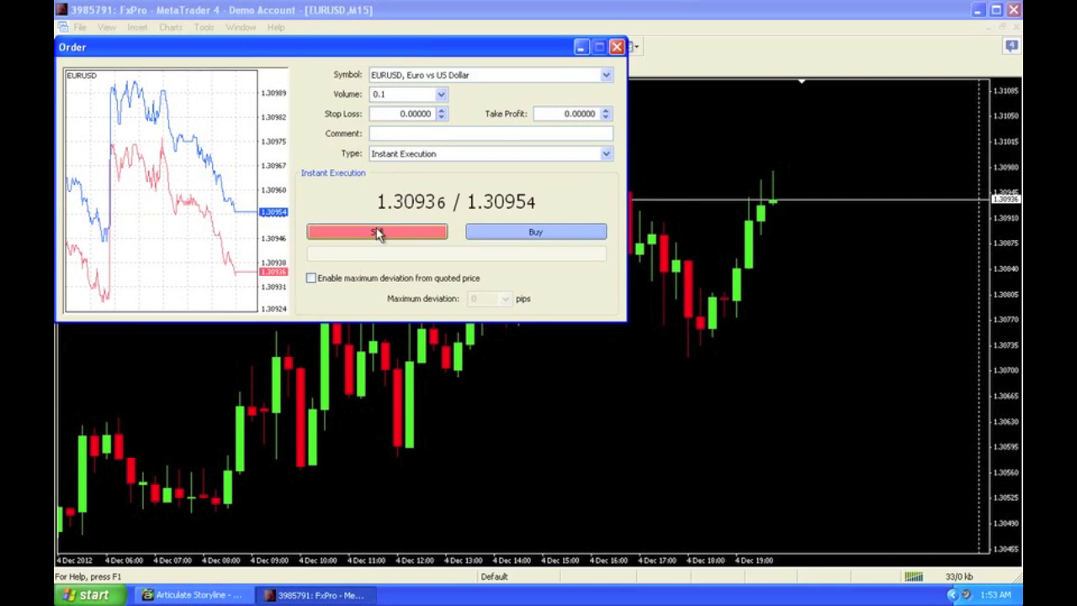
left_click(388, 235)
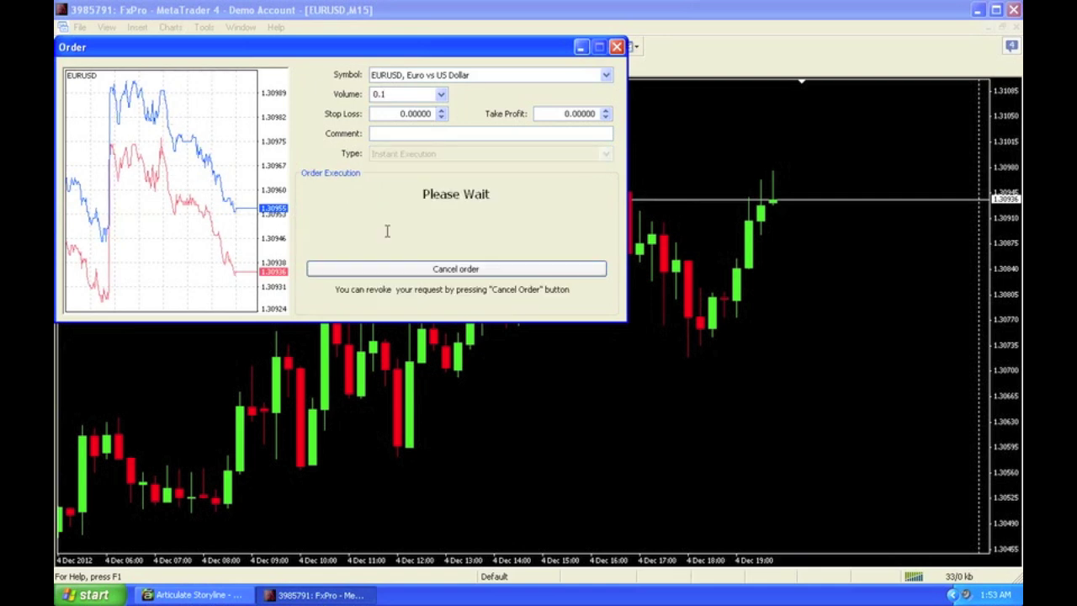
left_click(355, 270)
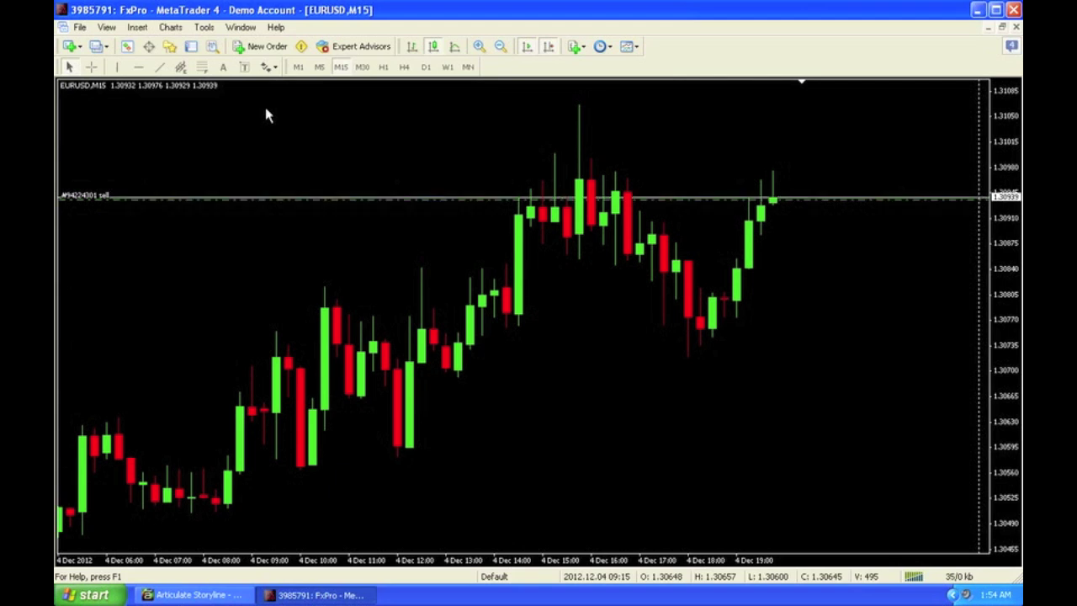
- Show the list of open trades and open the EURUSD sell order for modification
left_click(191, 46)
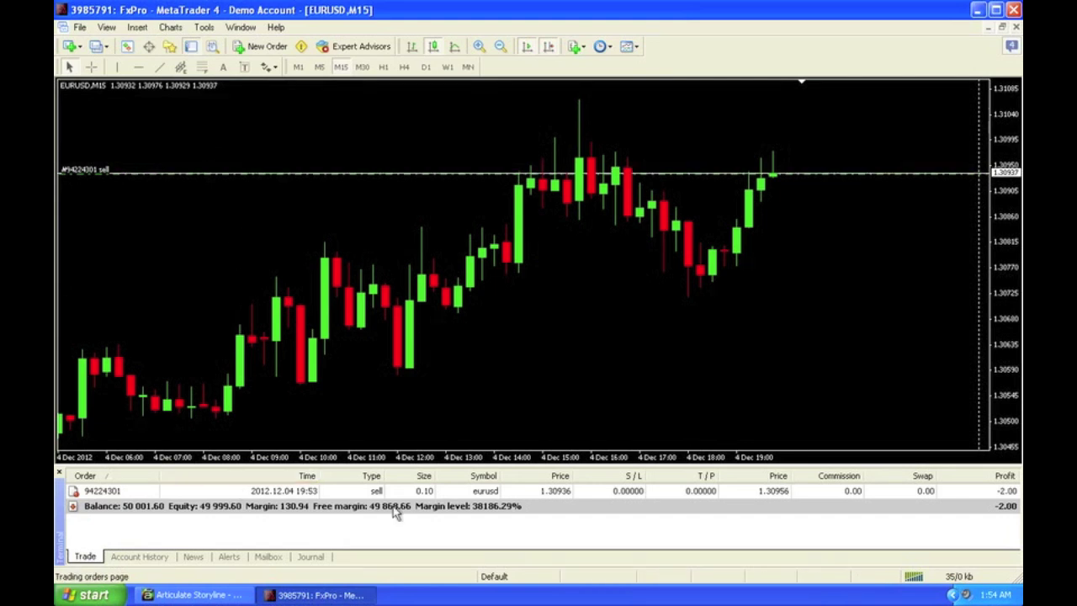
left_click(385, 496)
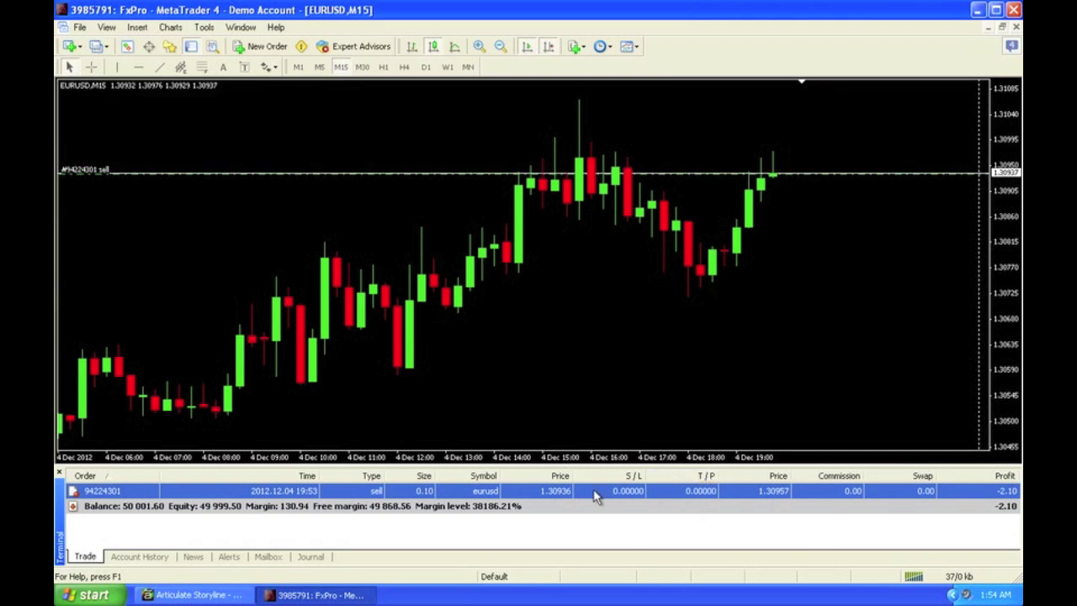
double_click(624, 493)
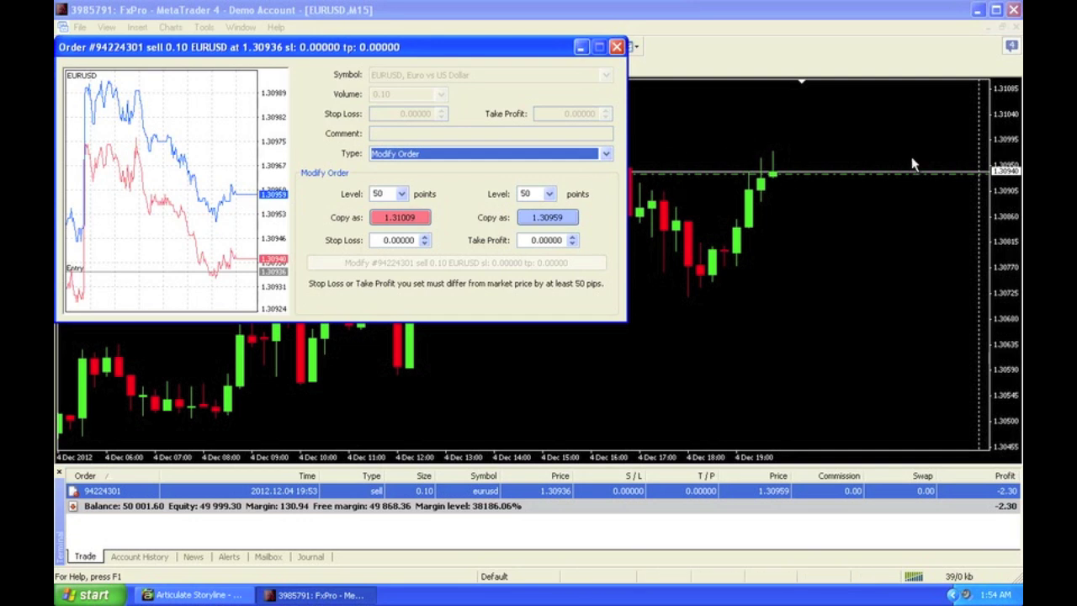
- Try to set the sell order's stop loss to 1.30995
left_click(397, 218)
key("BackSpace")
key("BackSpace")
key("BackSpace")
key("BackSpace")
type("0995")
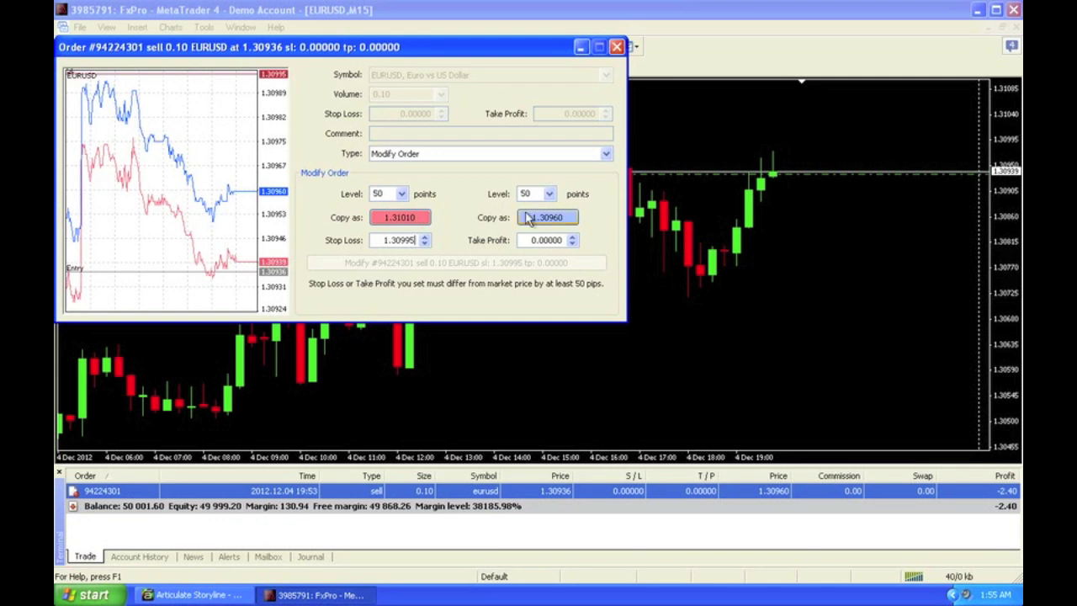
- Set the sell order's stop loss to 1.31040 and apply the modification
left_click(399, 217)
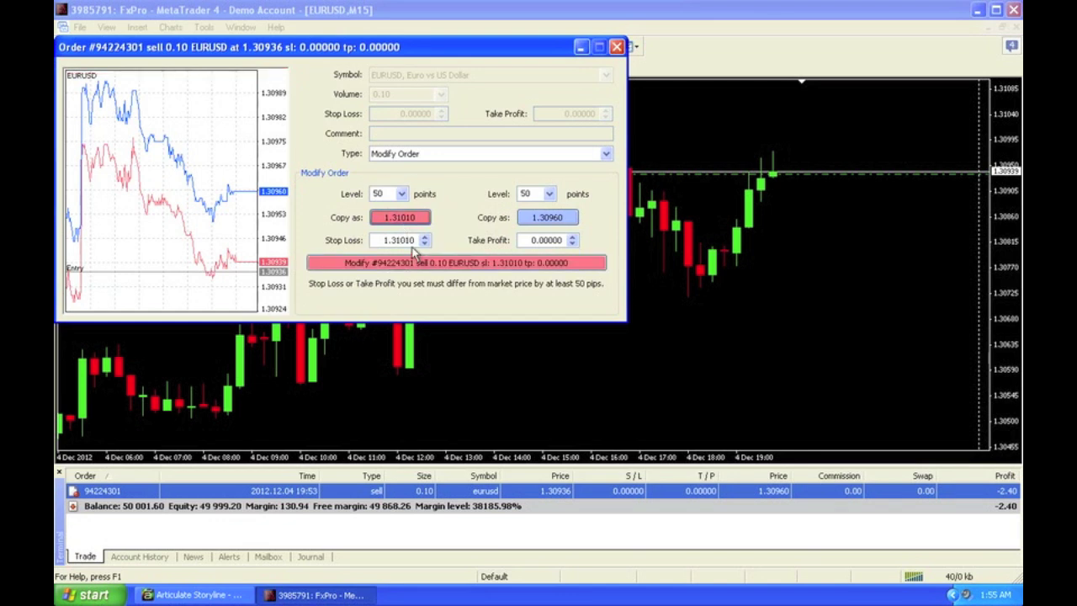
left_click_drag(407, 241, 449, 244)
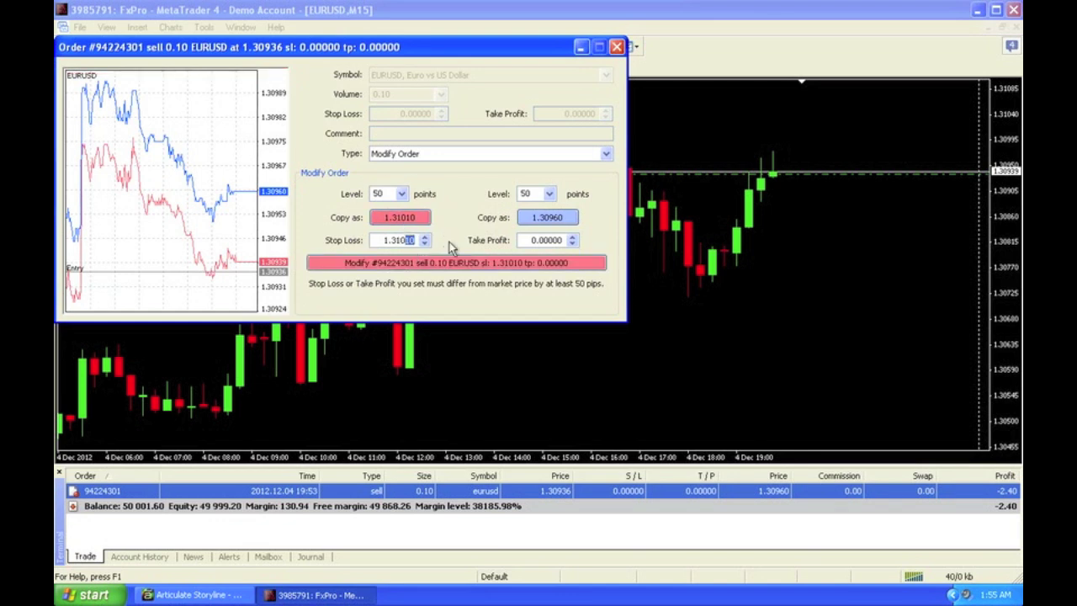
type("40")
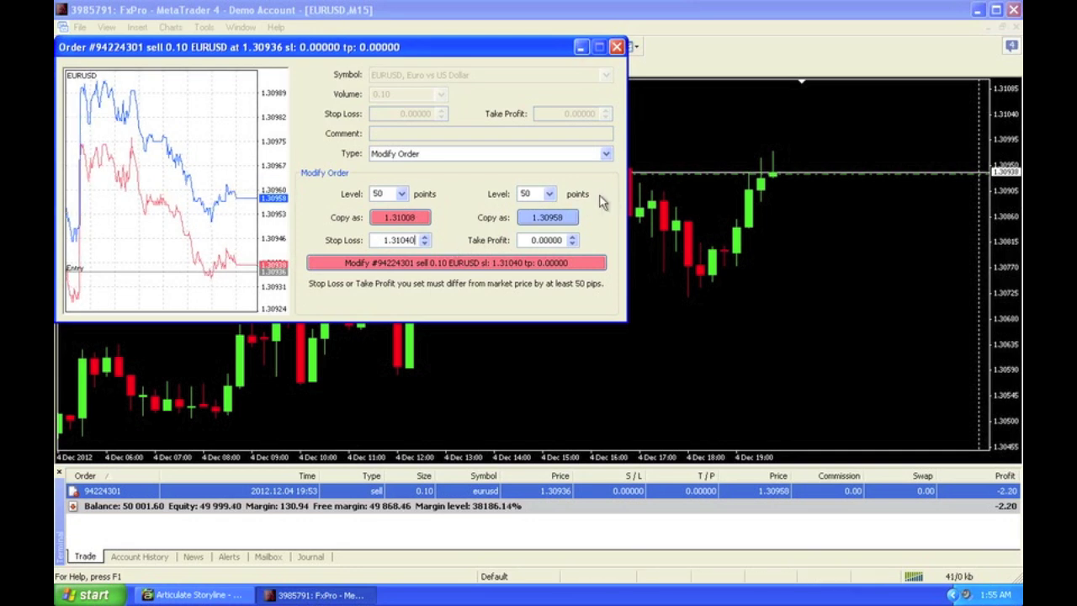
left_click(492, 266)
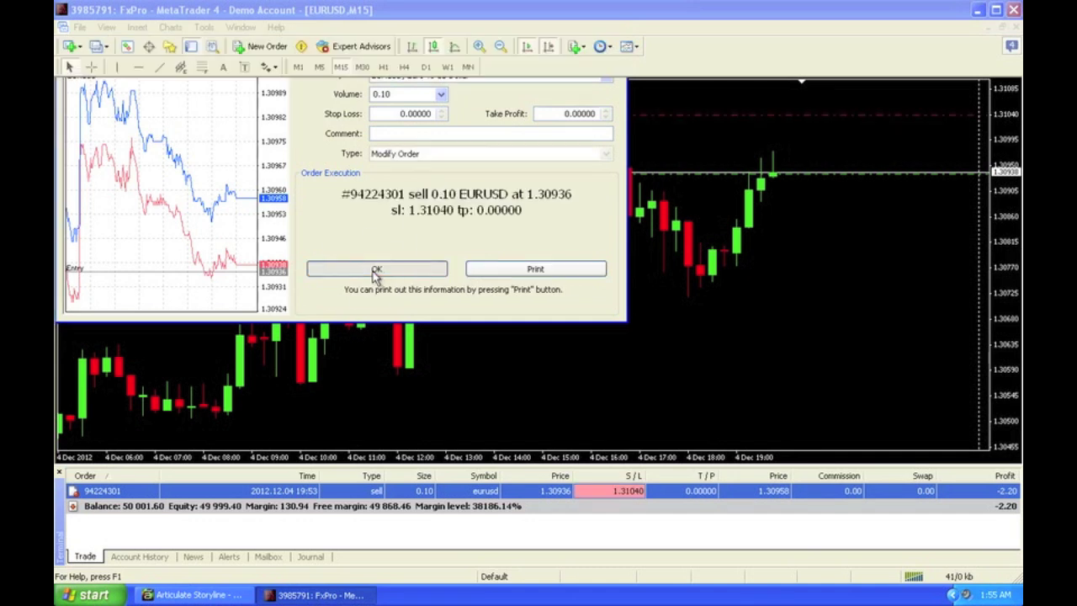
left_click(375, 269)
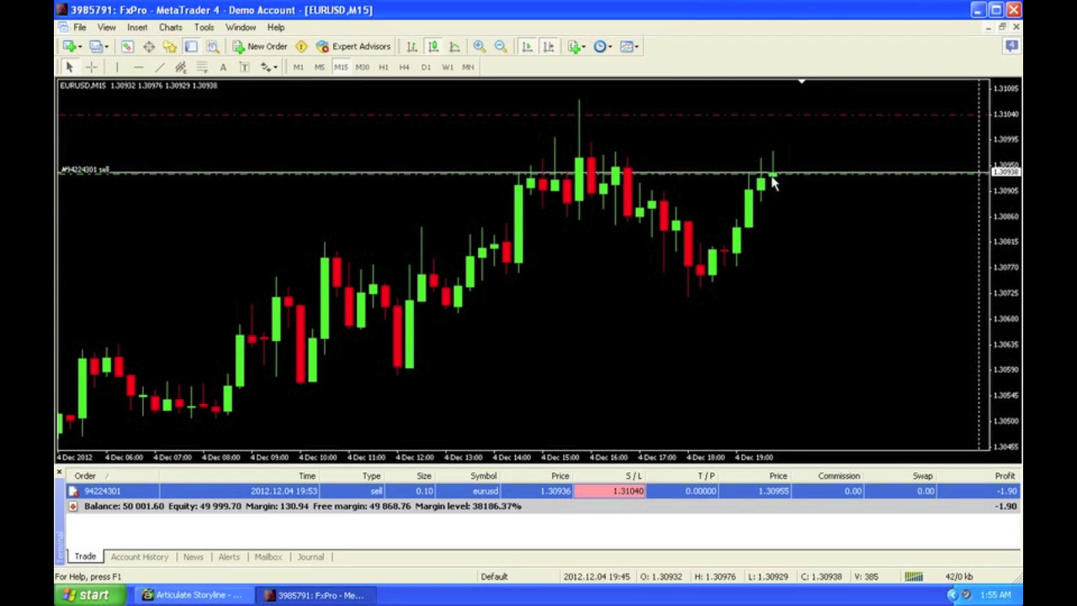
- Modify the open EURUSD sell order to add a take profit of 1.30770
mouse_move(781, 180)
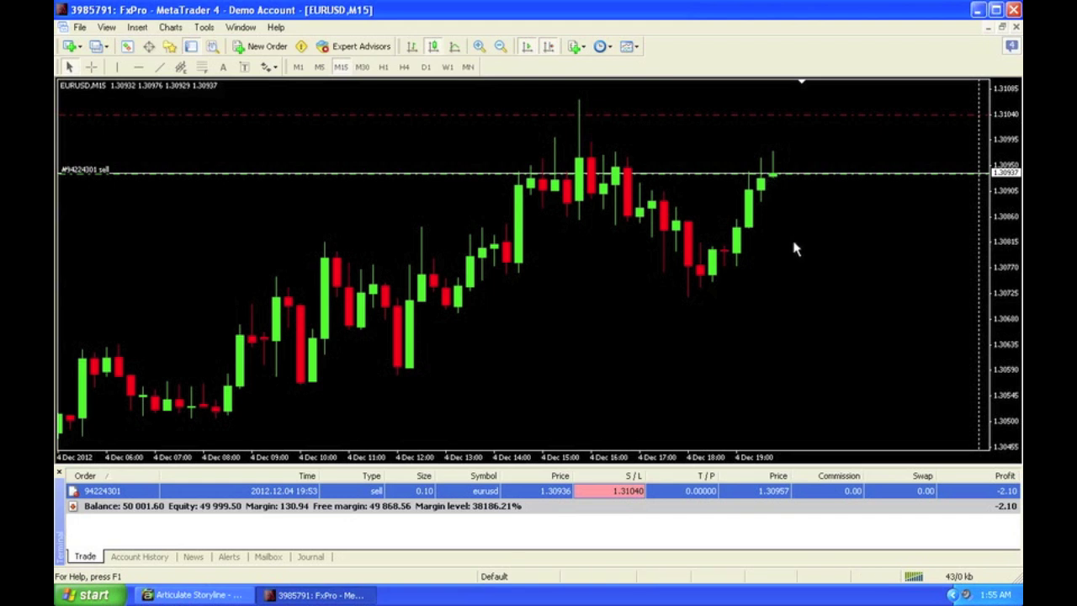
double_click(683, 487)
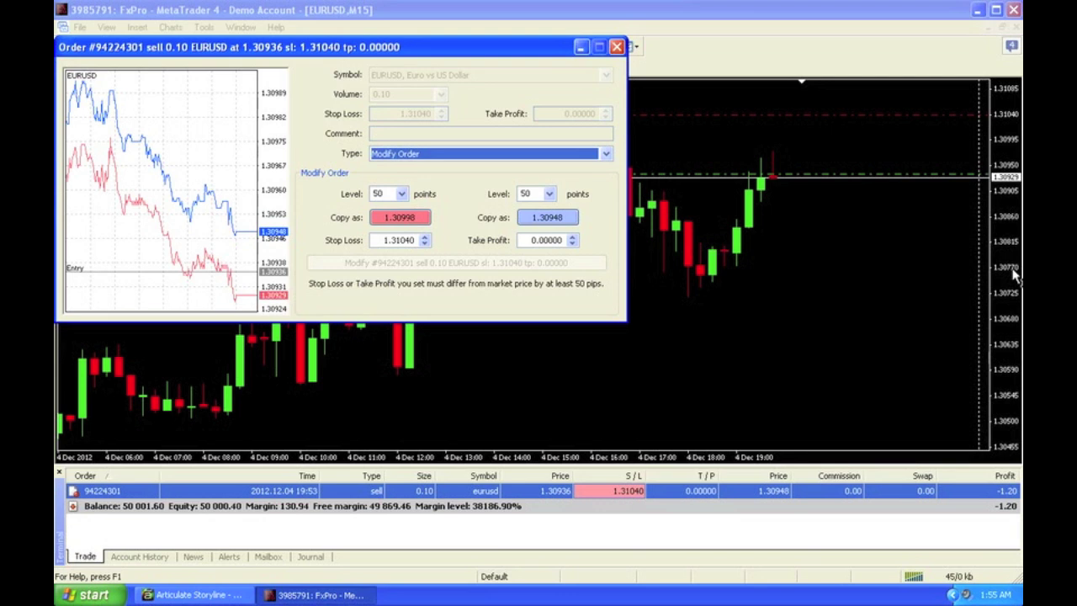
left_click(539, 240)
type("1.30770")
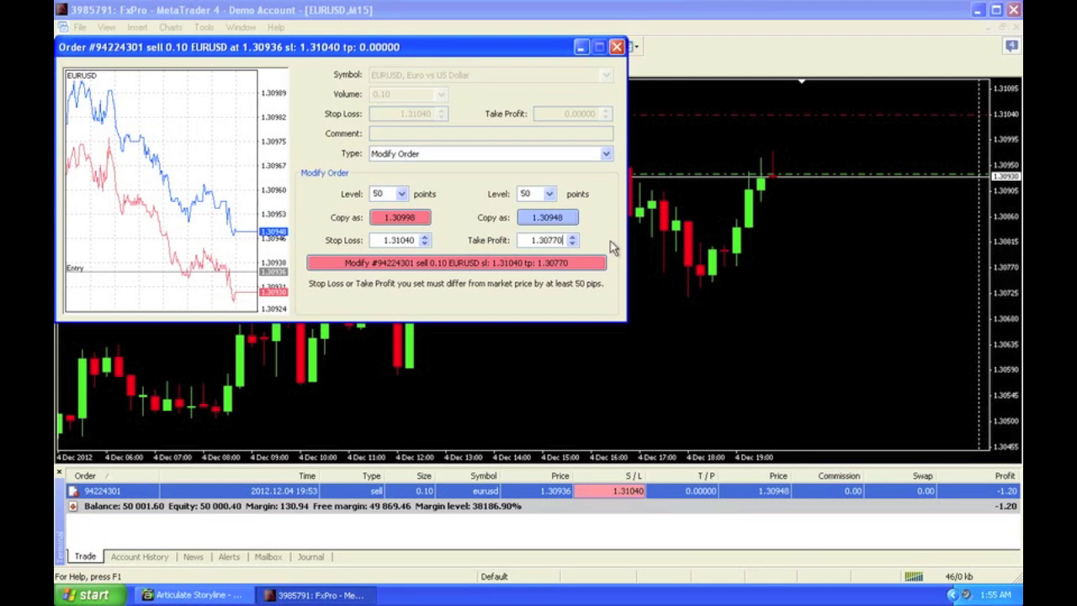
left_click(508, 265)
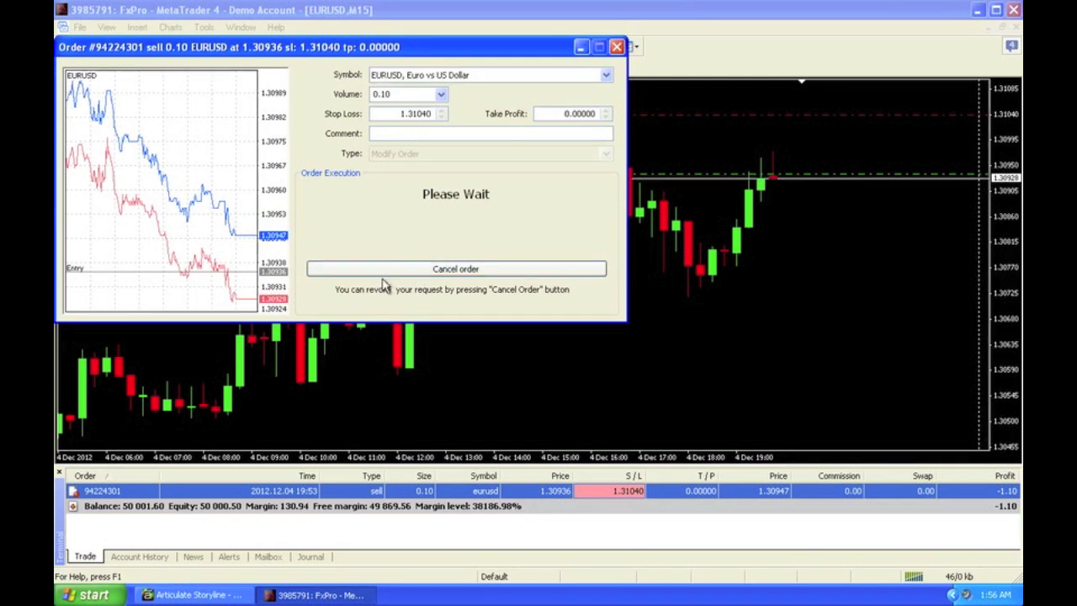
left_click(383, 271)
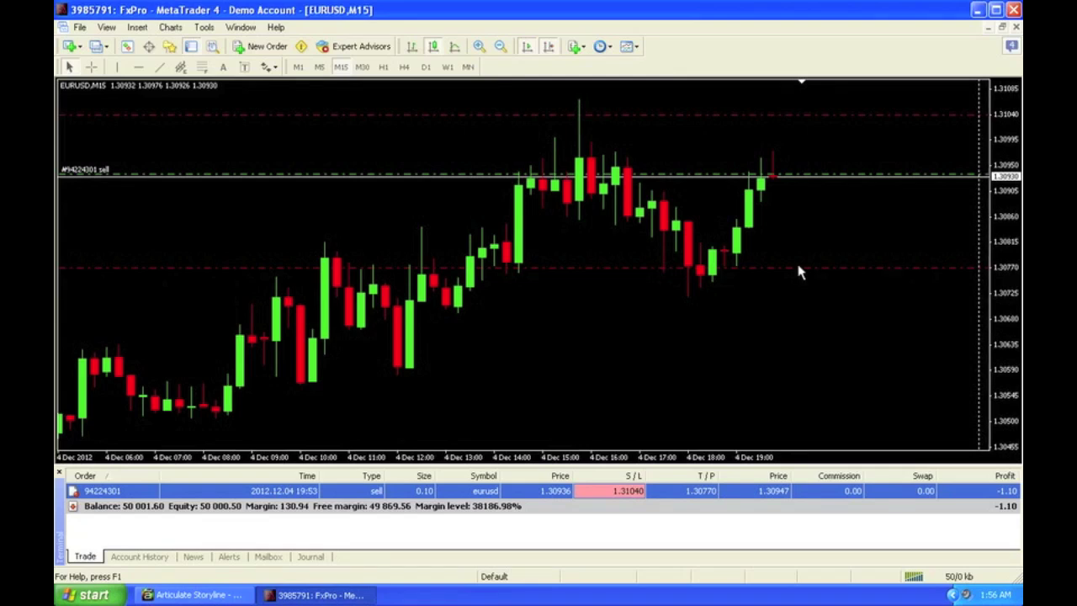
- Close the open 0.10 EURUSD sell order at the market price
double_click(545, 491)
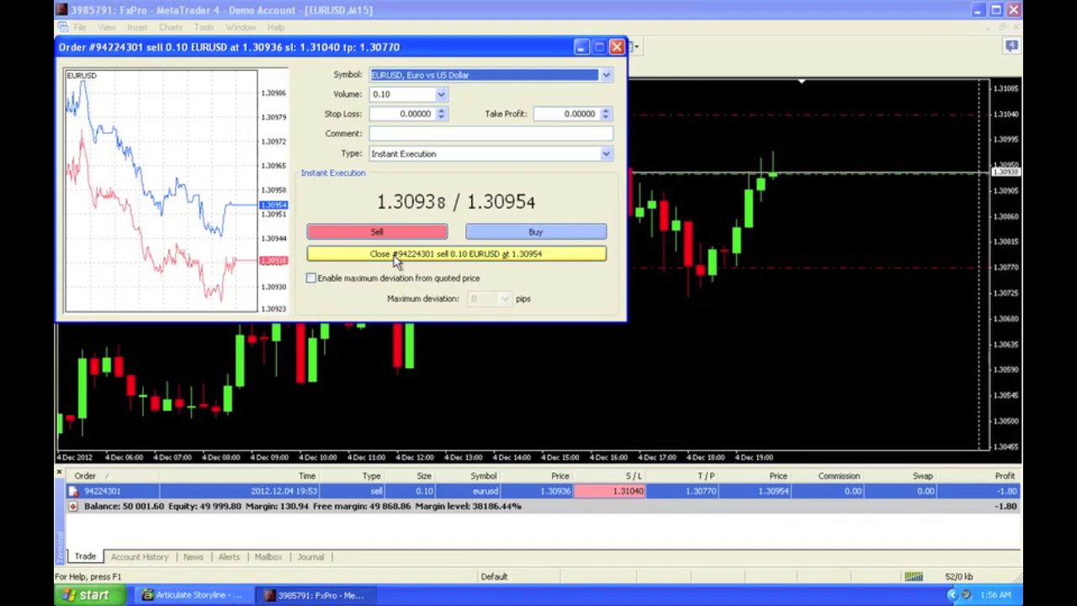
left_click(395, 261)
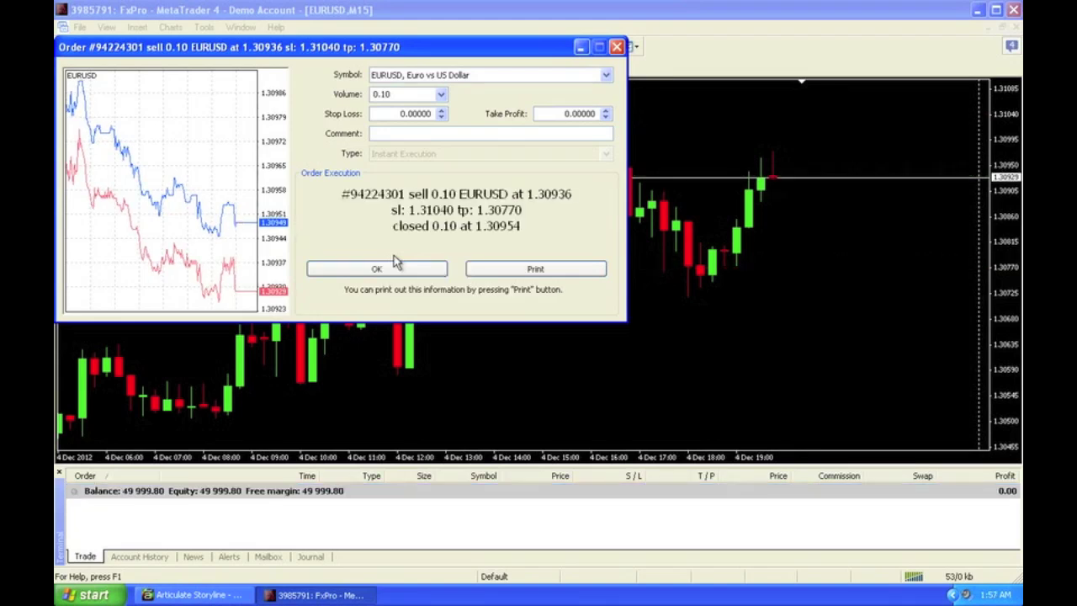
left_click(389, 270)
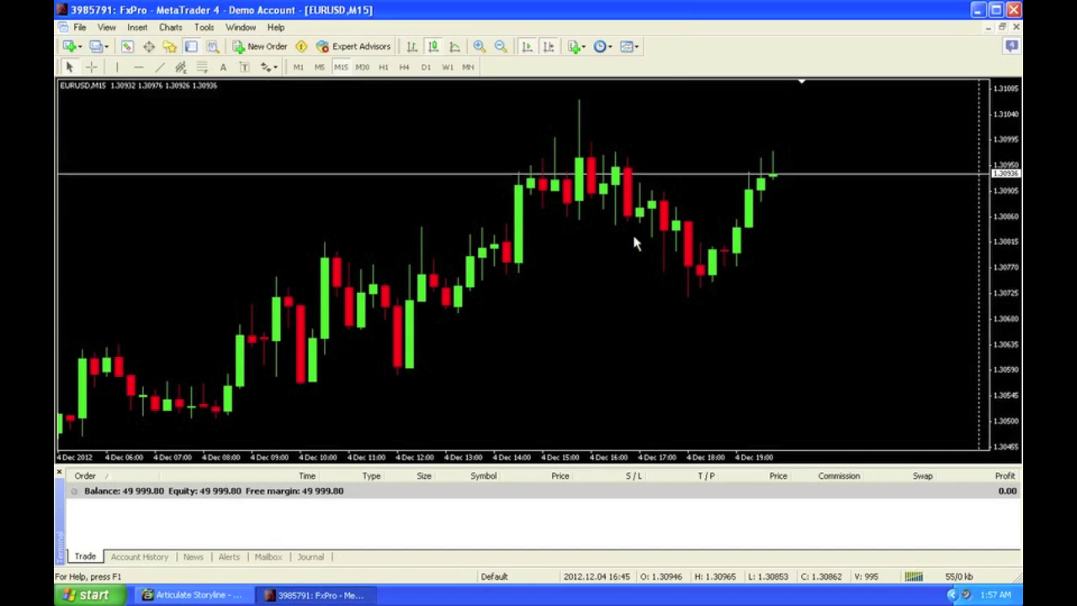
- Compress the chart's price scale and place an up arrow in the empty area above and beyond the latest candle
left_click_drag(995, 219, 1008, 249)
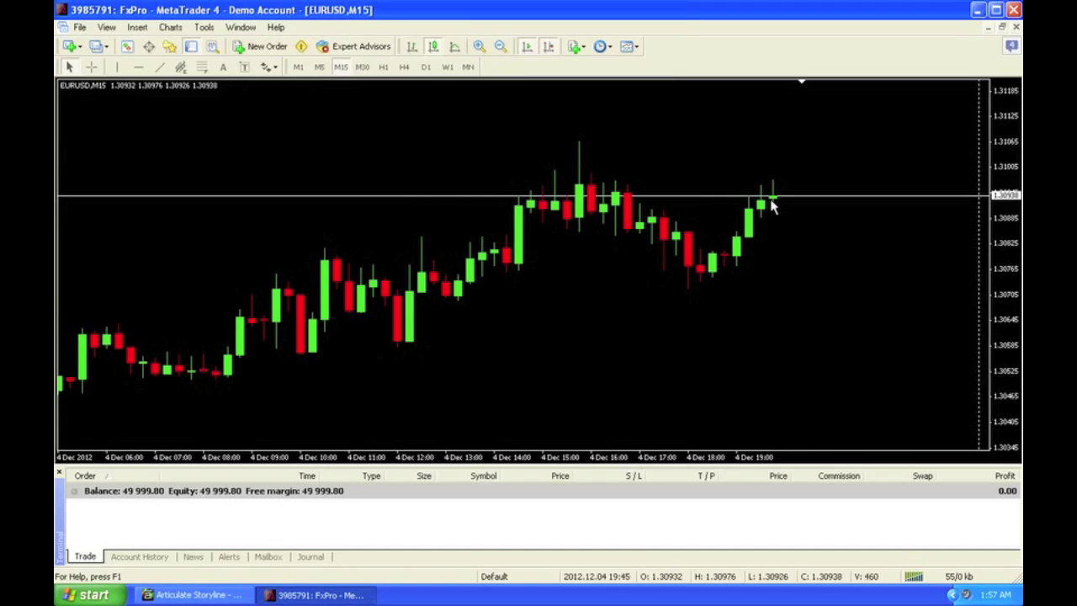
mouse_move(782, 206)
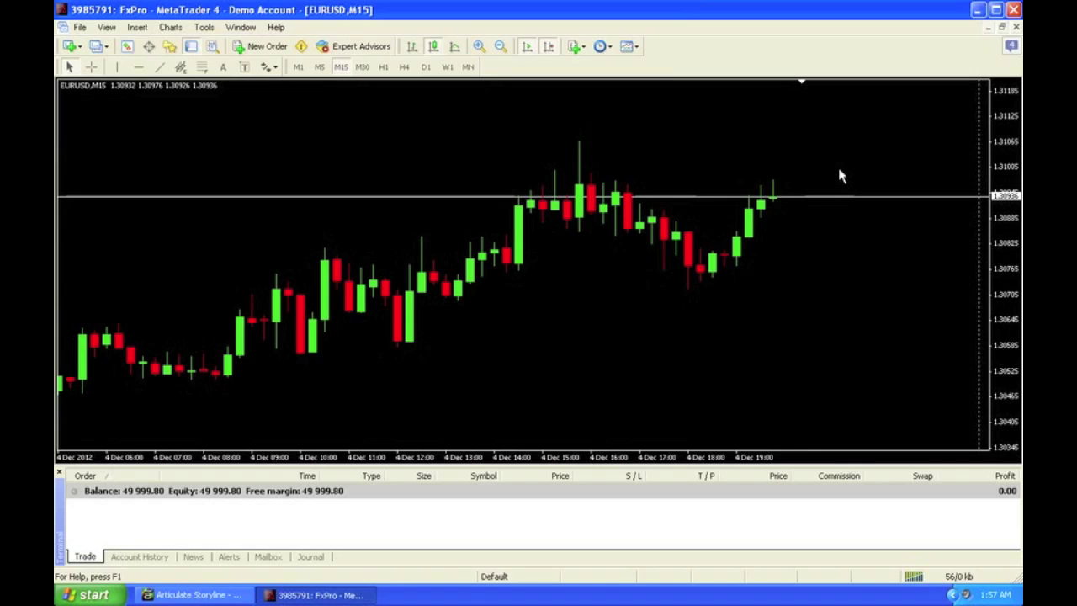
left_click(266, 67)
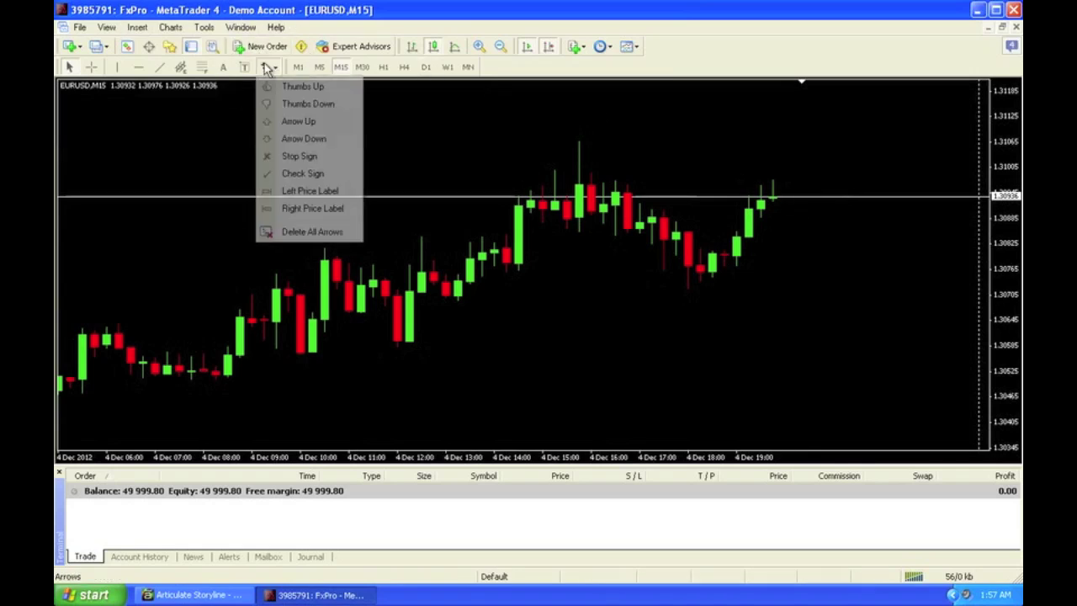
left_click(304, 139)
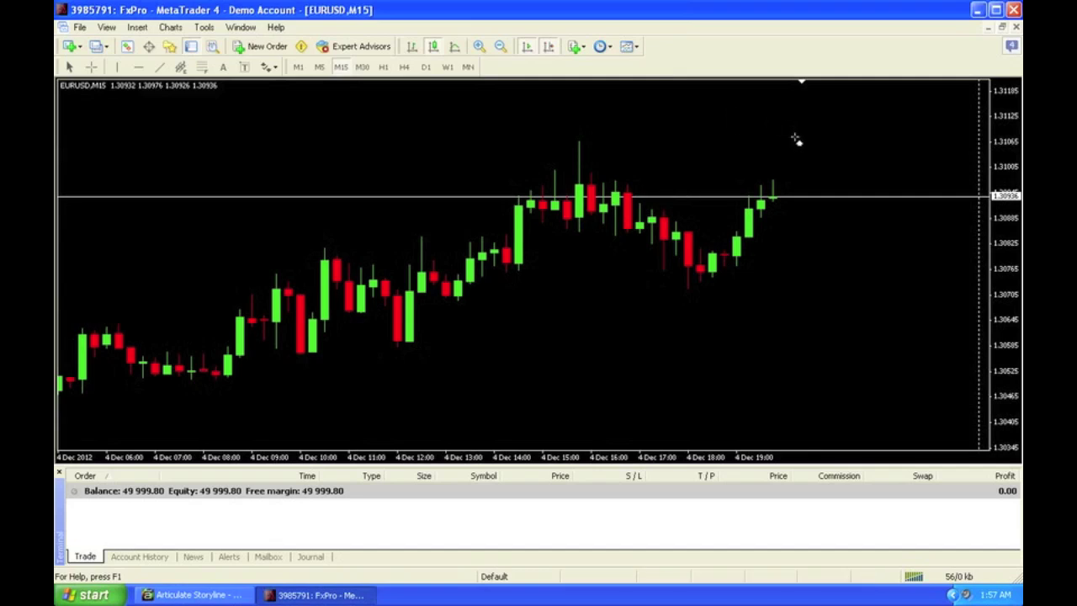
left_click(820, 139)
- Give the red arrow a thicker line width in its properties
right_click(824, 138)
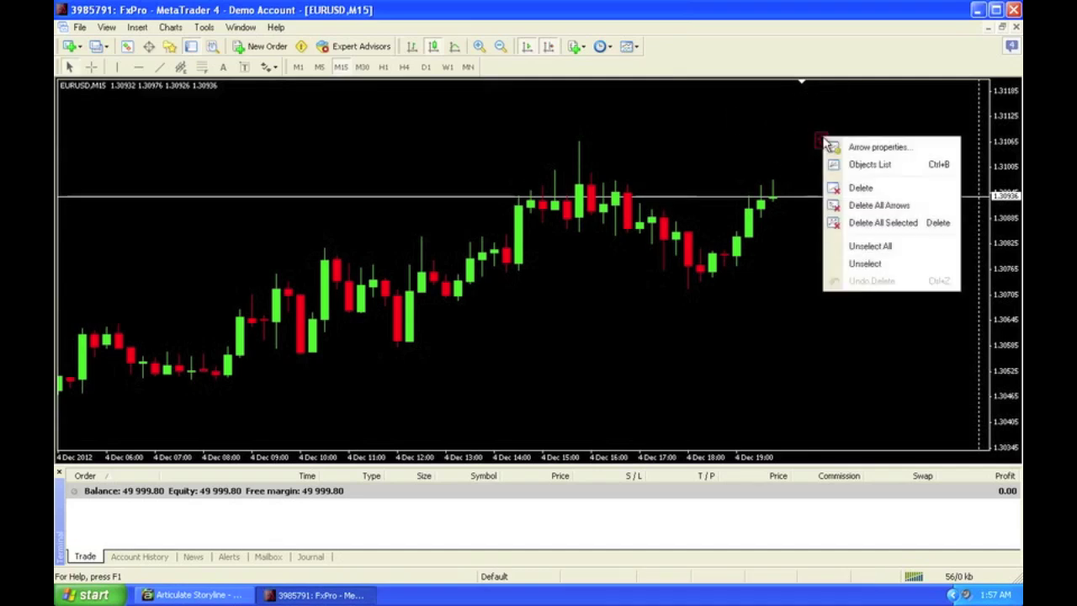
left_click(879, 148)
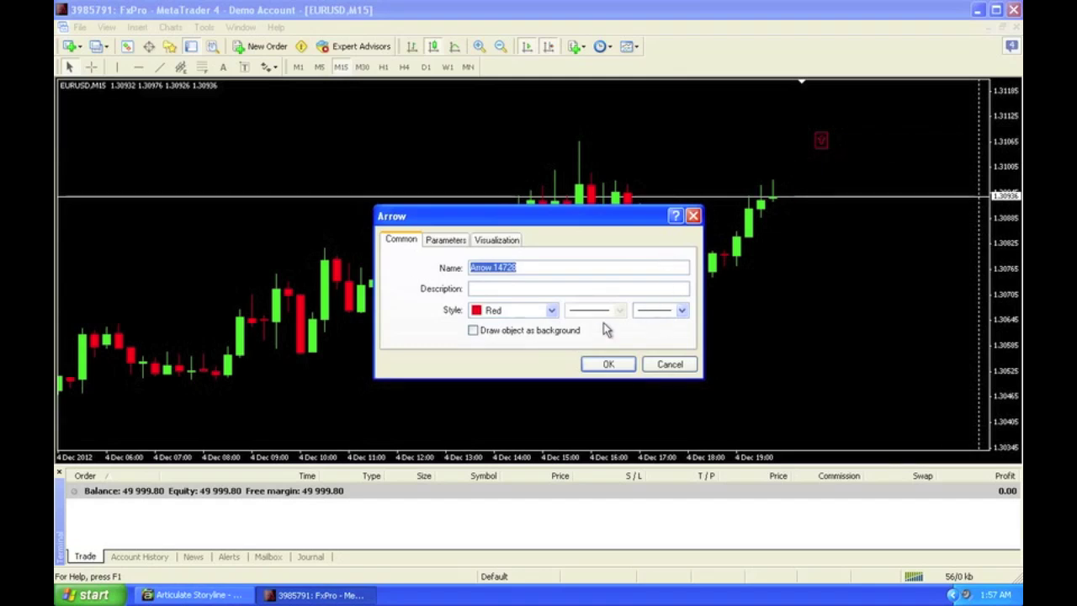
left_click(664, 310)
left_click(656, 376)
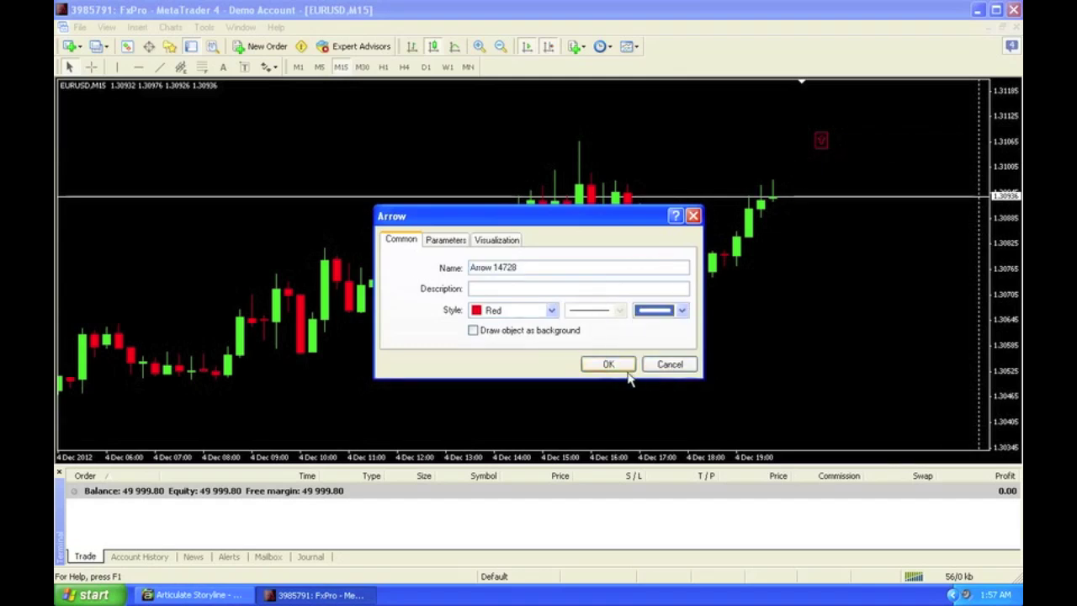
left_click(625, 369)
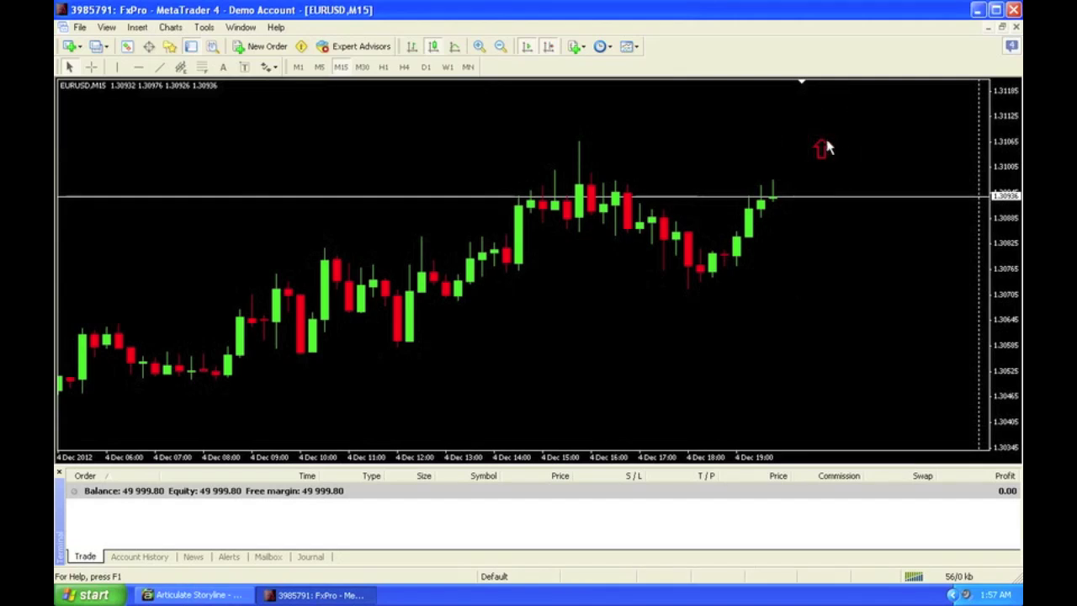
- Move the arrow to the chart's far upper corner, just below the 1.31185 price level, and deselect it
left_click_drag(825, 145, 825, 122)
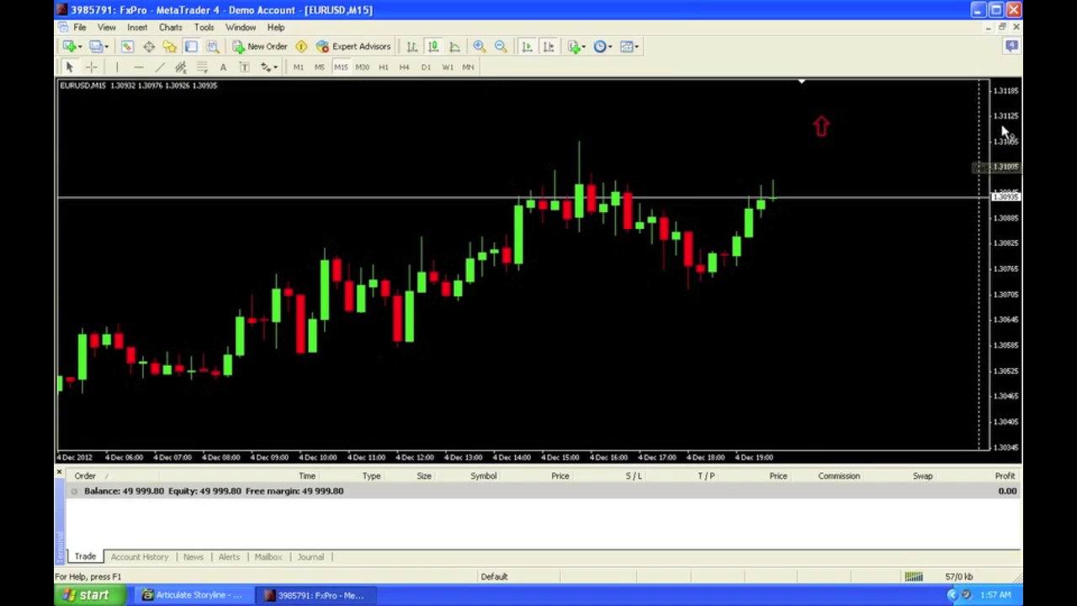
left_click_drag(829, 122, 942, 95)
double_click(942, 98)
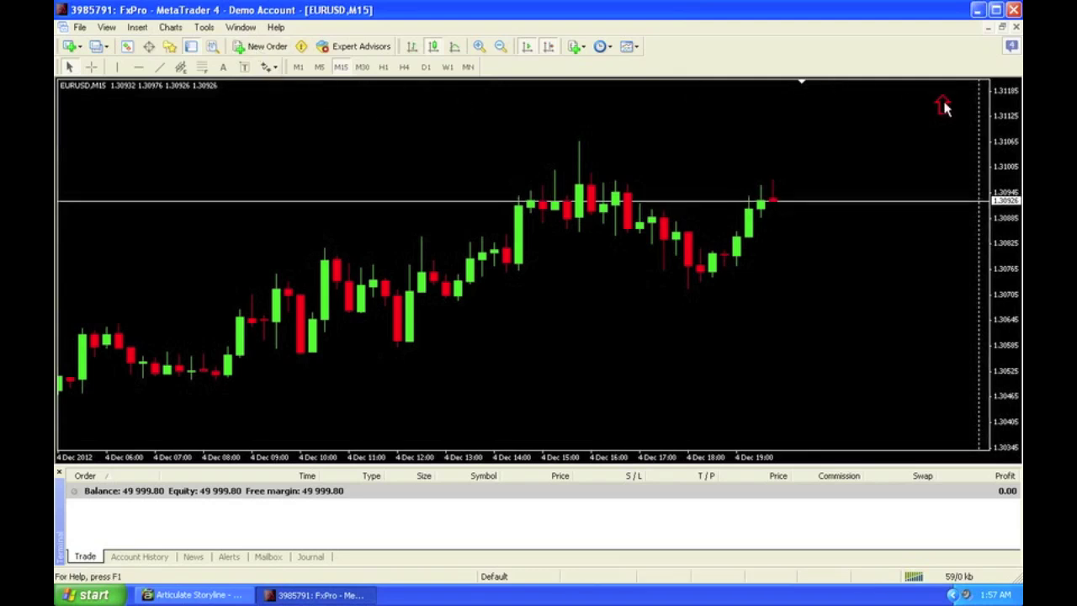
- Place a 0.10 EURUSD Buy Stop pending order from the chart area above the current price, at 1.31125
right_click(898, 122)
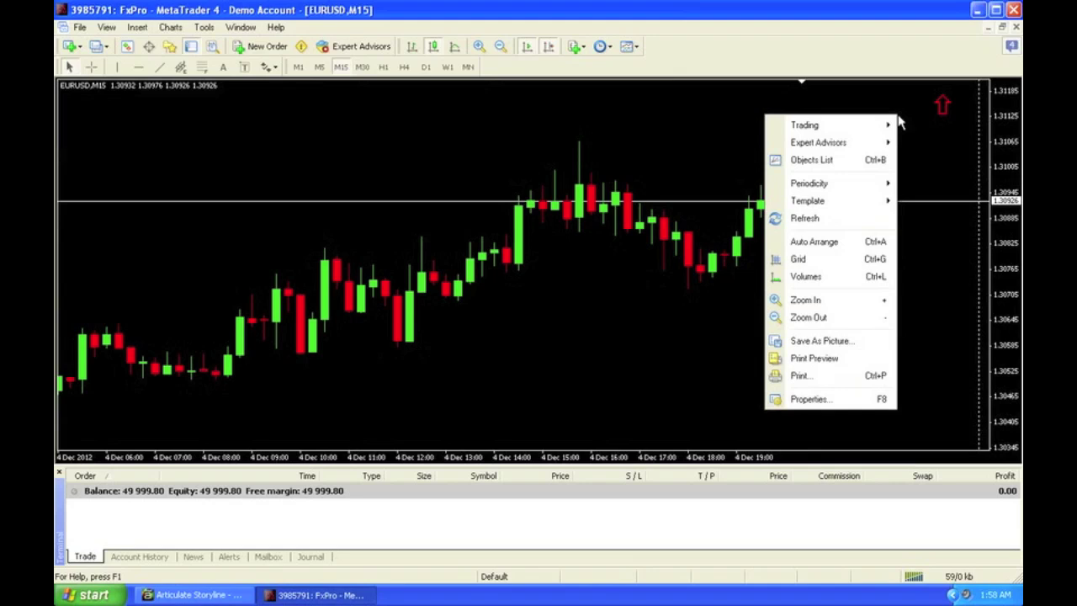
mouse_move(849, 129)
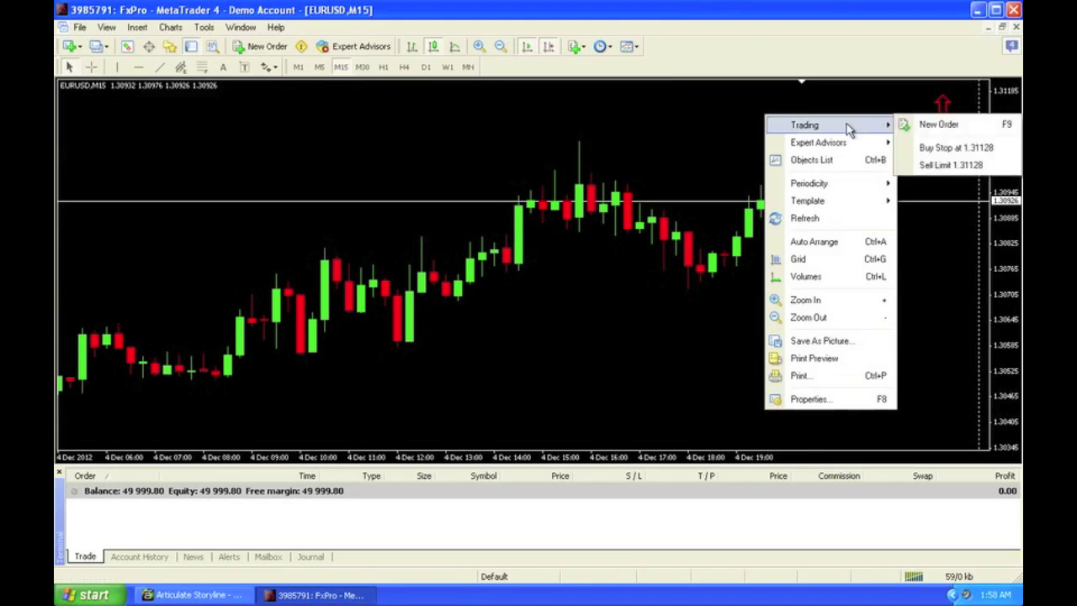
left_click(940, 150)
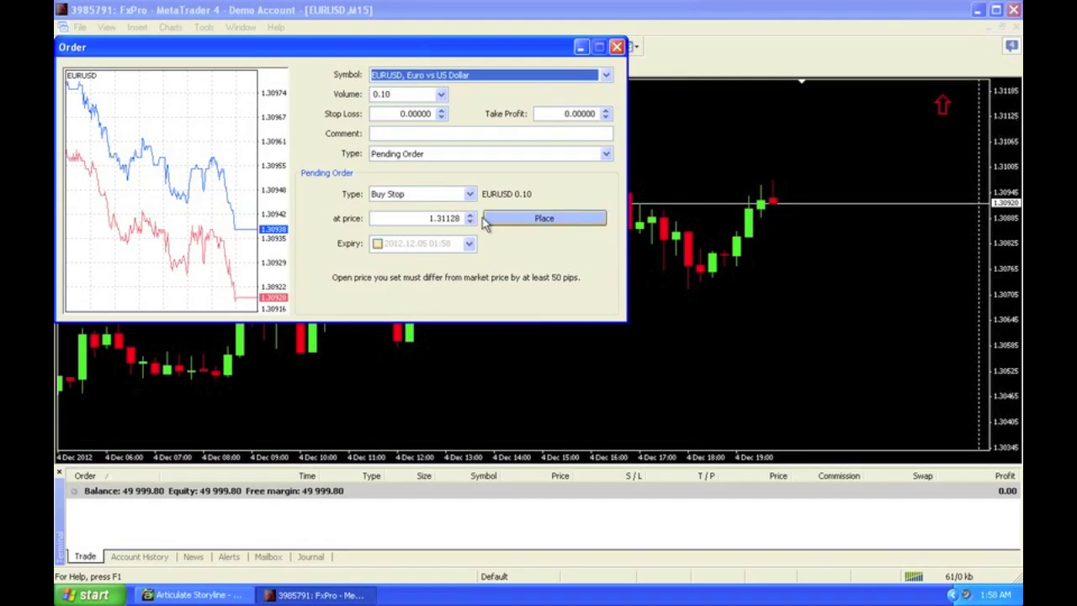
left_click_drag(461, 218, 456, 218)
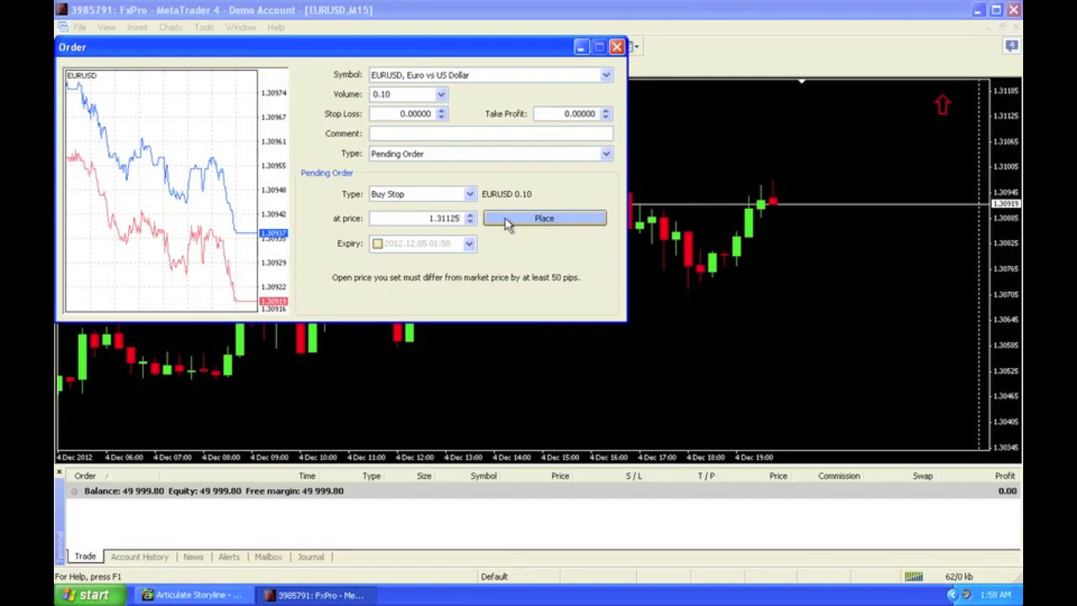
left_click(504, 217)
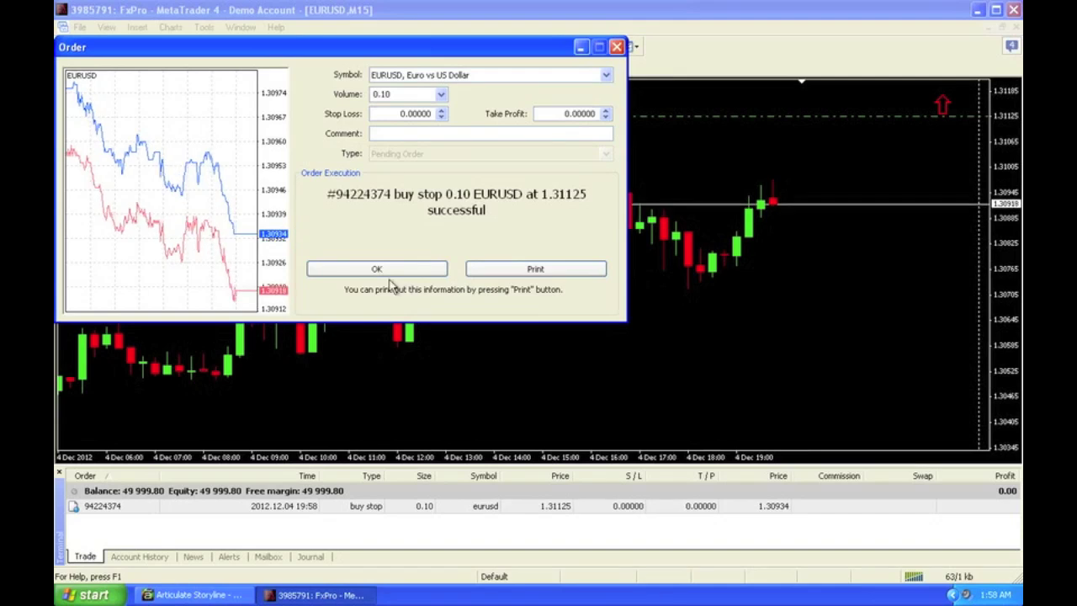
left_click(375, 269)
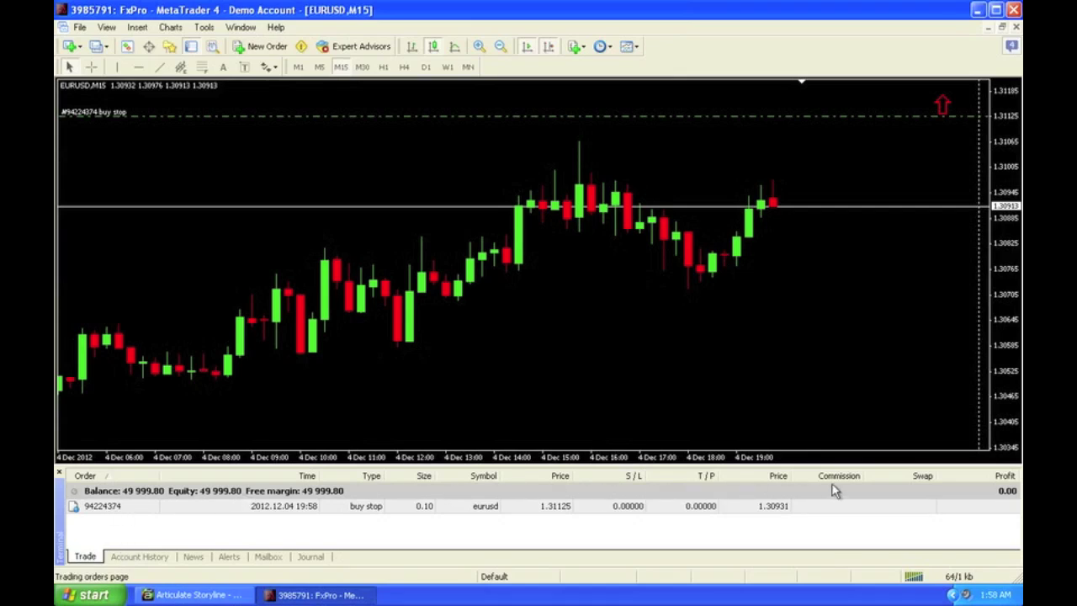
- Open the pending buy stop order to examine its modify and delete options, and close it without changes
left_click(527, 511)
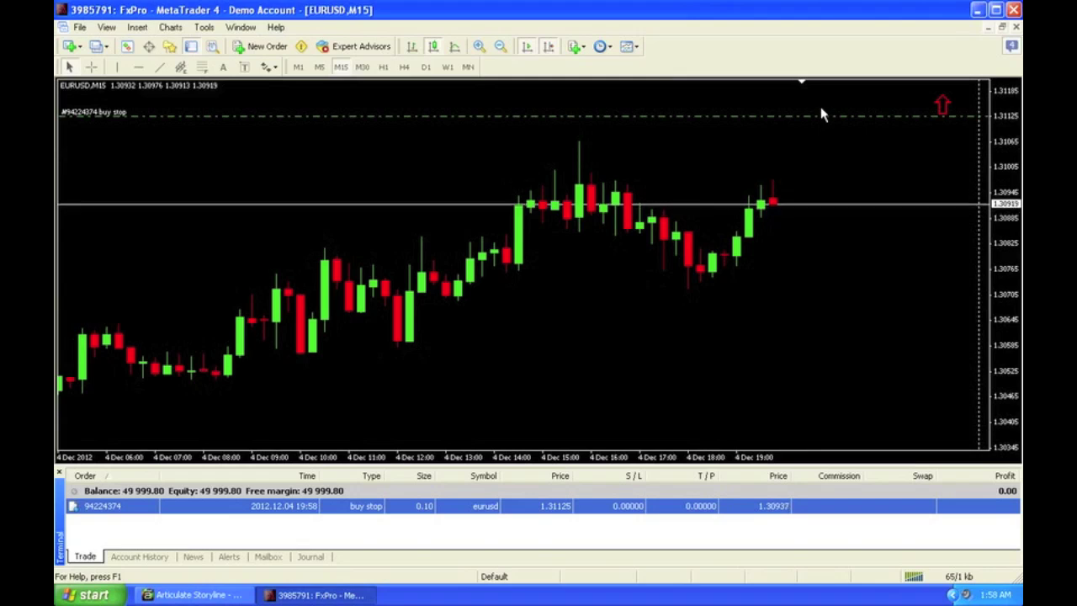
double_click(638, 509)
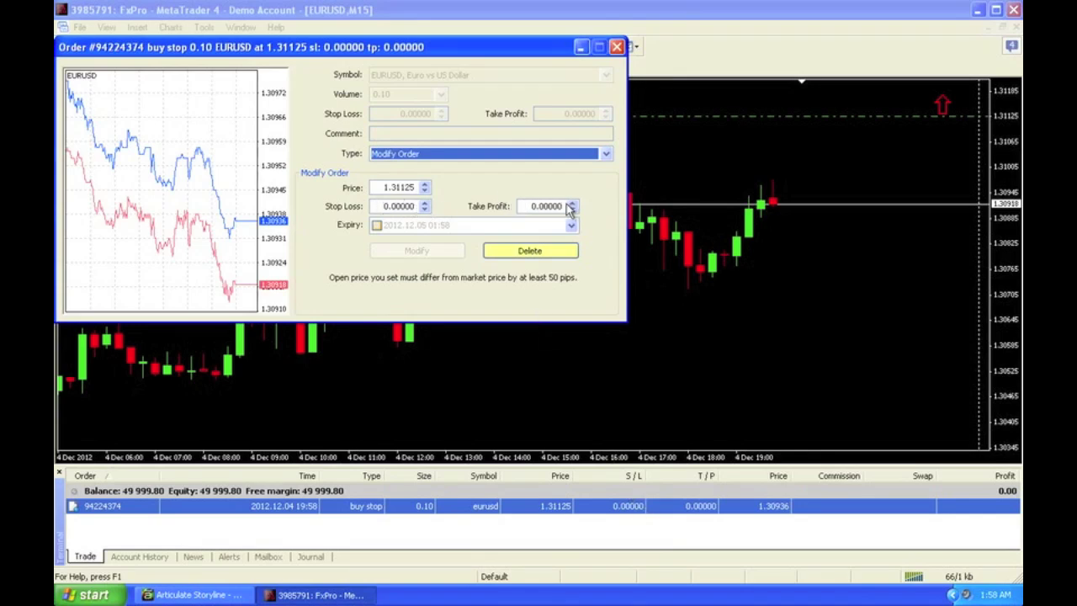
left_click(617, 46)
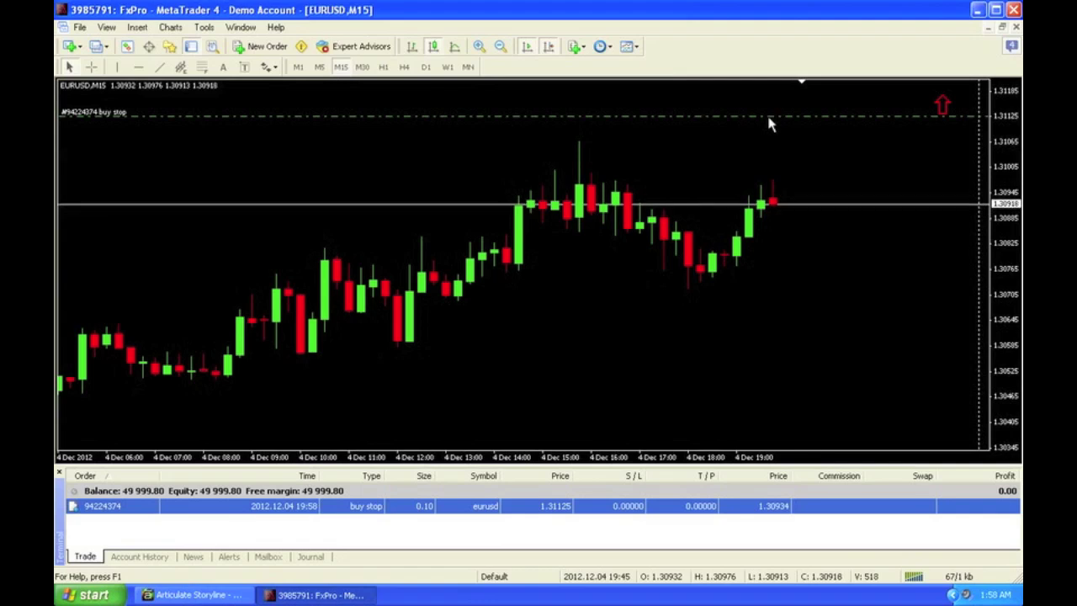
- Place a down arrow in the empty chart area beyond the latest candle, near the 1.30705 price level
left_click(270, 68)
left_click(300, 138)
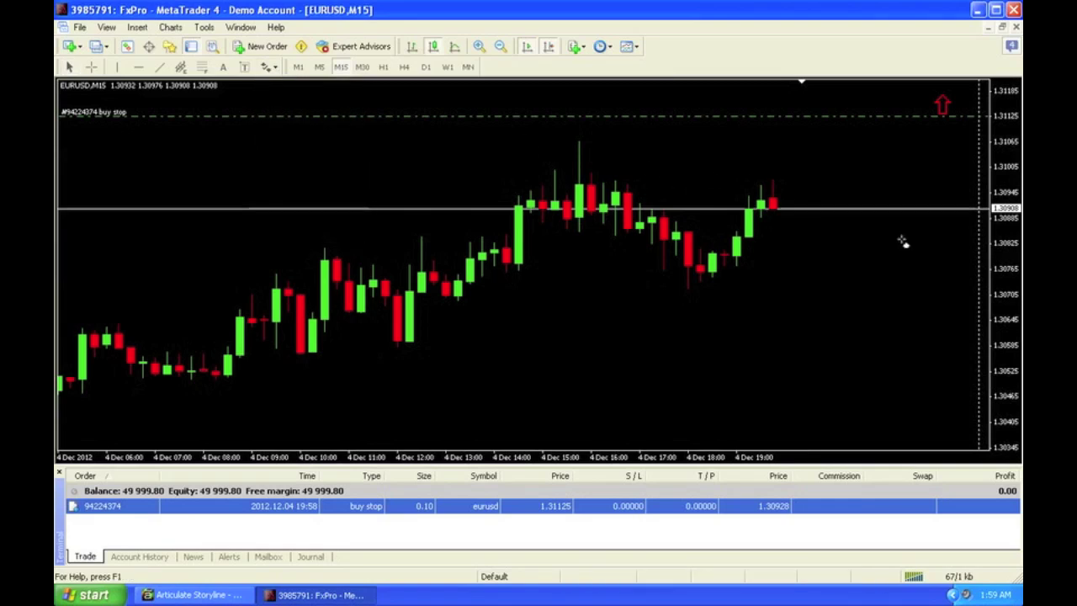
left_click(954, 296)
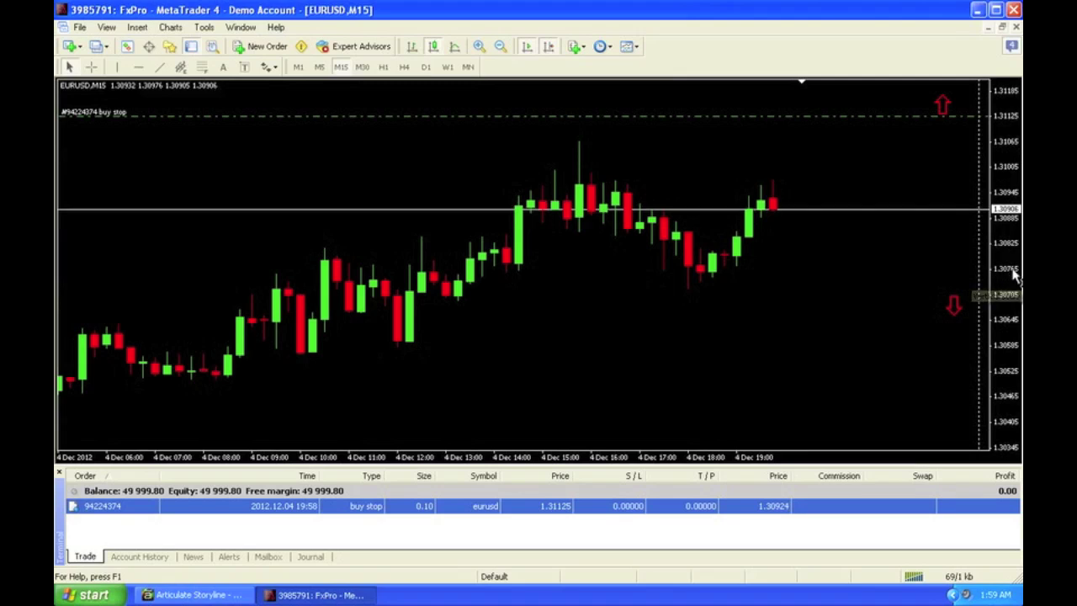
- Place a 0.10 EURUSD Sell Stop pending order from the chart area below the current price, at 1.30765
right_click(945, 275)
mouse_move(925, 278)
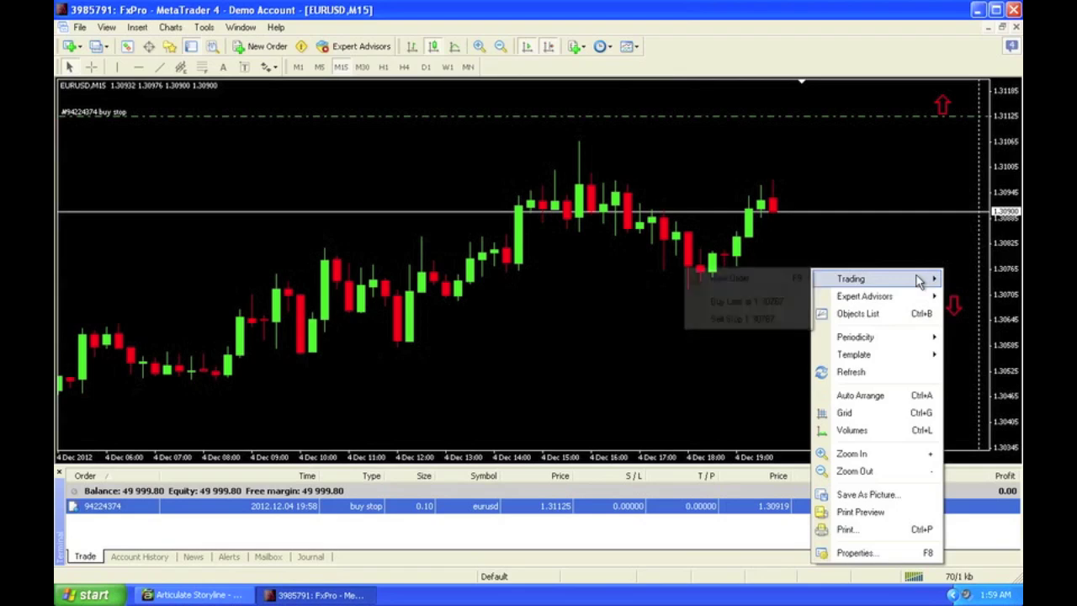
left_click(734, 319)
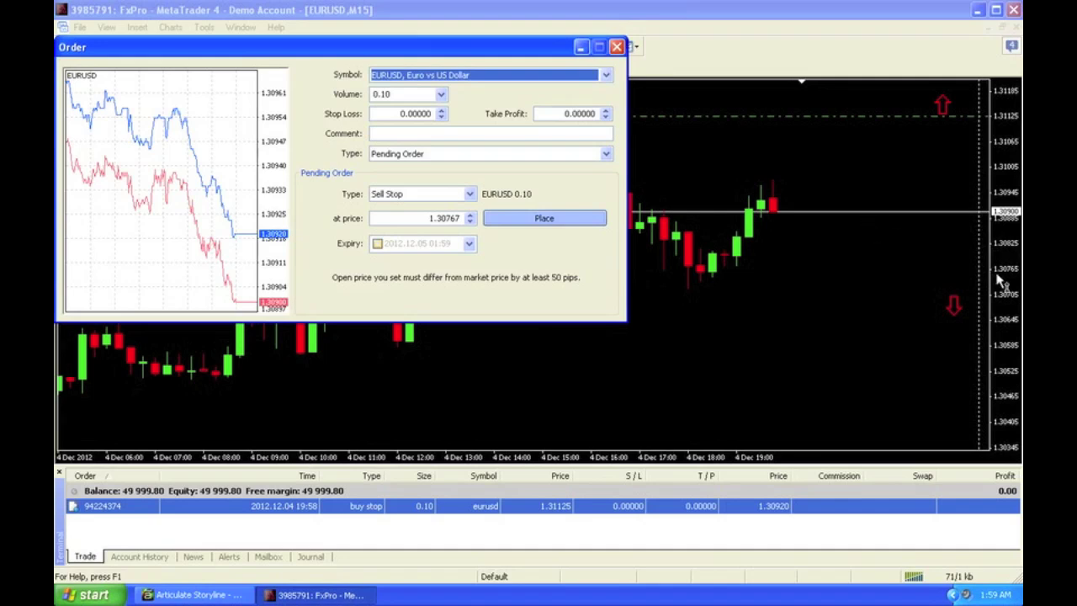
left_click(457, 219)
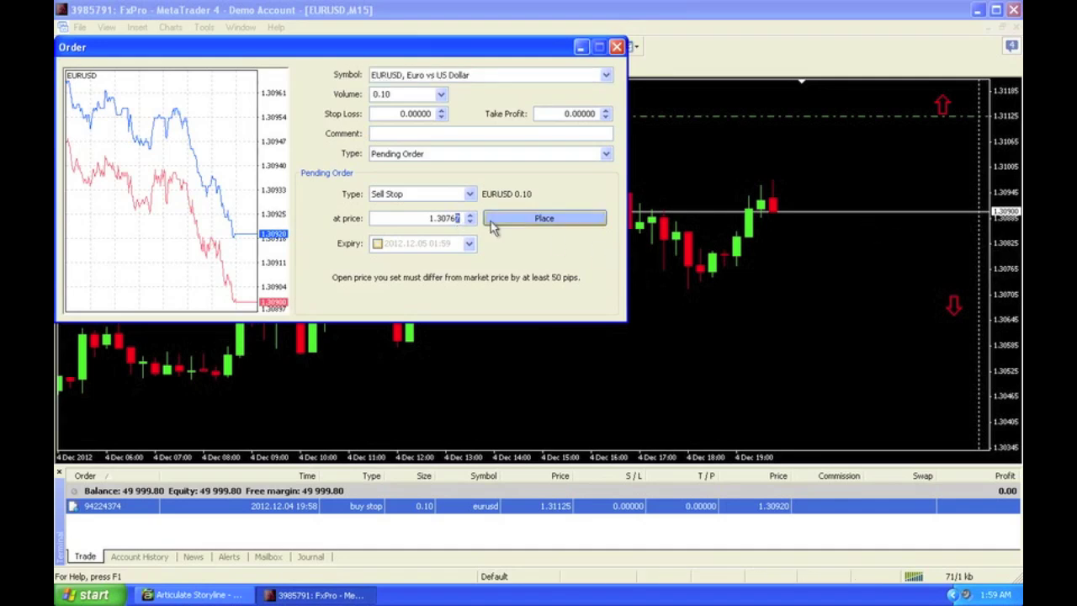
left_click(528, 223)
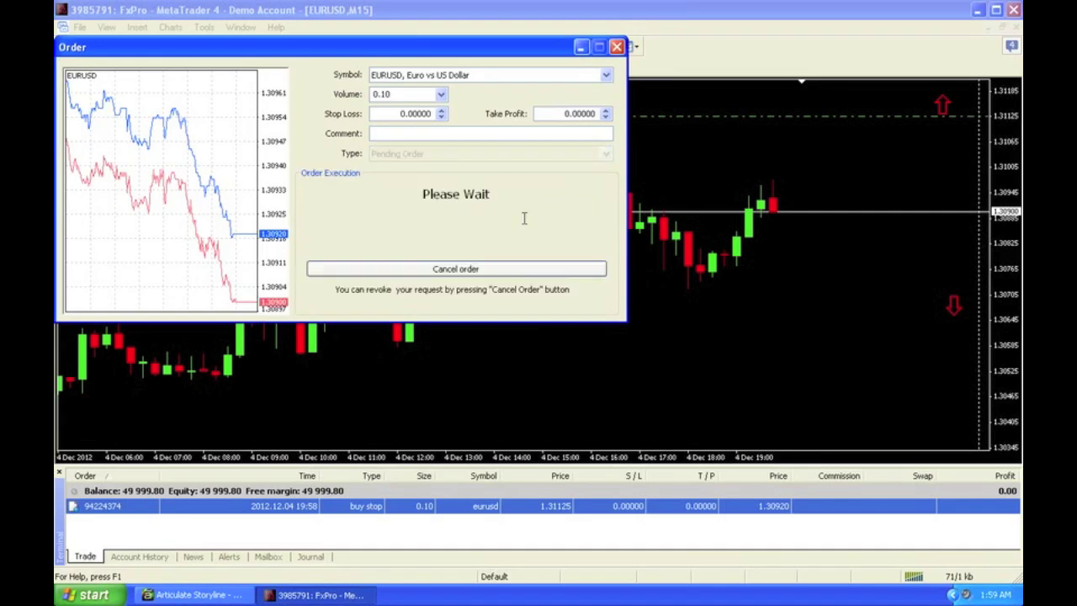
left_click(382, 269)
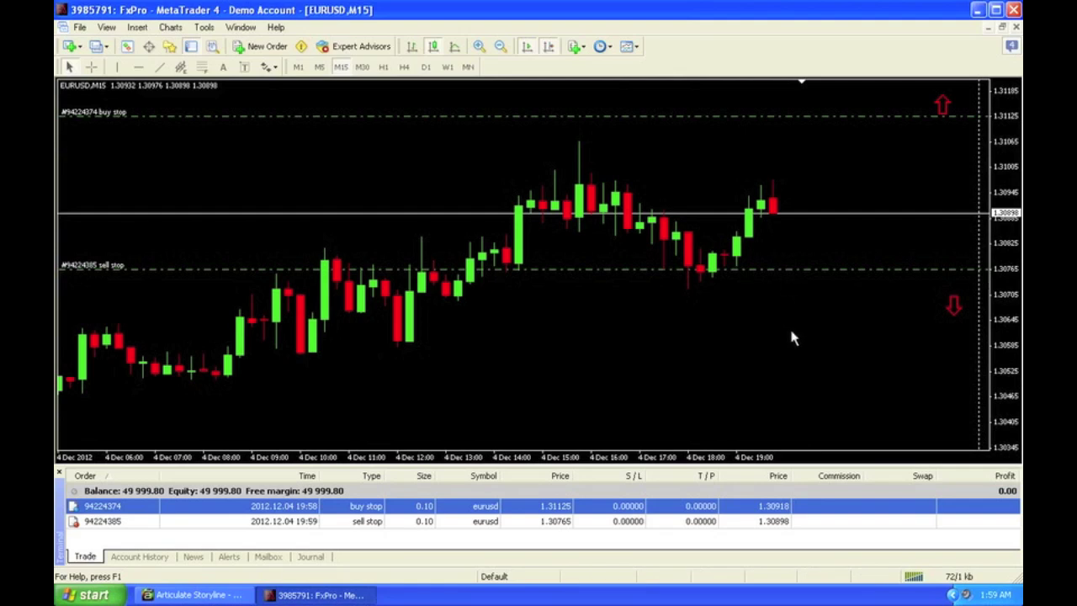
- Review the modification options of the pending buy stop order at 1.31125 and delete the order
double_click(554, 509)
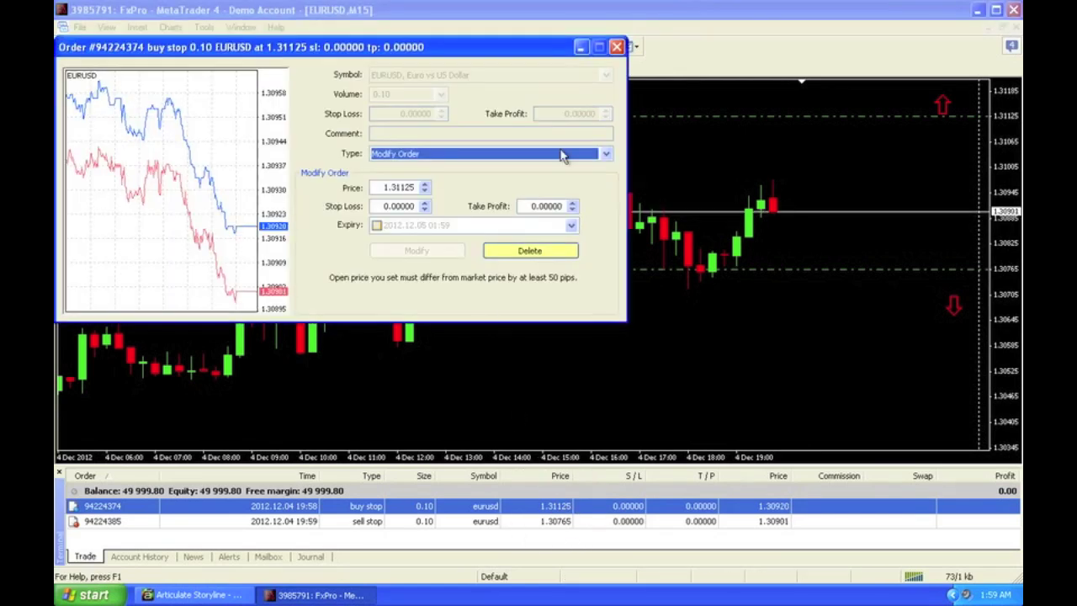
left_click(618, 47)
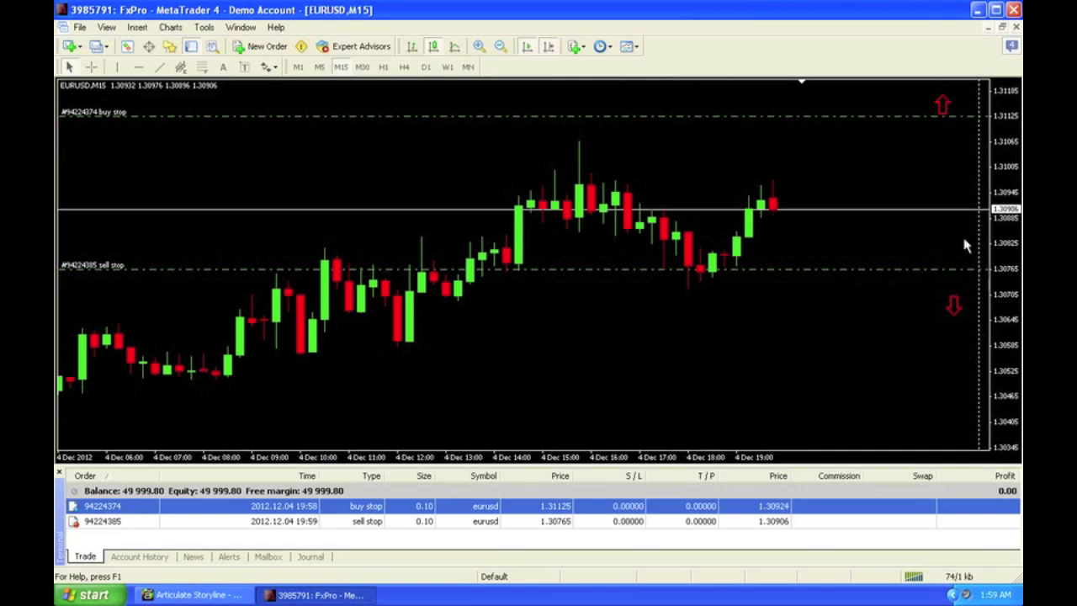
double_click(516, 512)
left_click(535, 248)
left_click(396, 267)
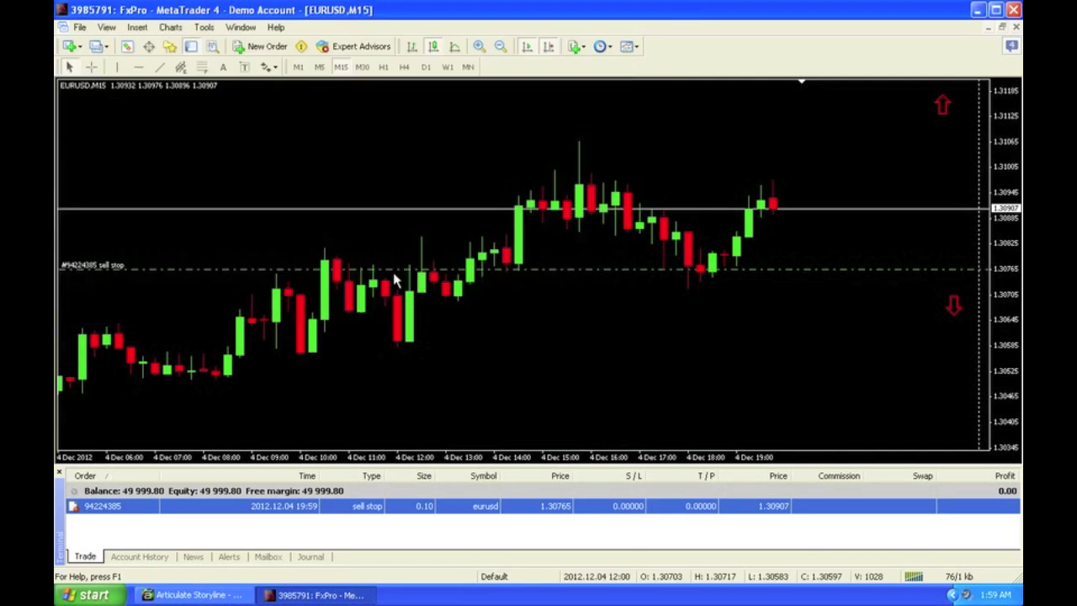
- Delete the pending sell stop order at 1.30765
double_click(492, 512)
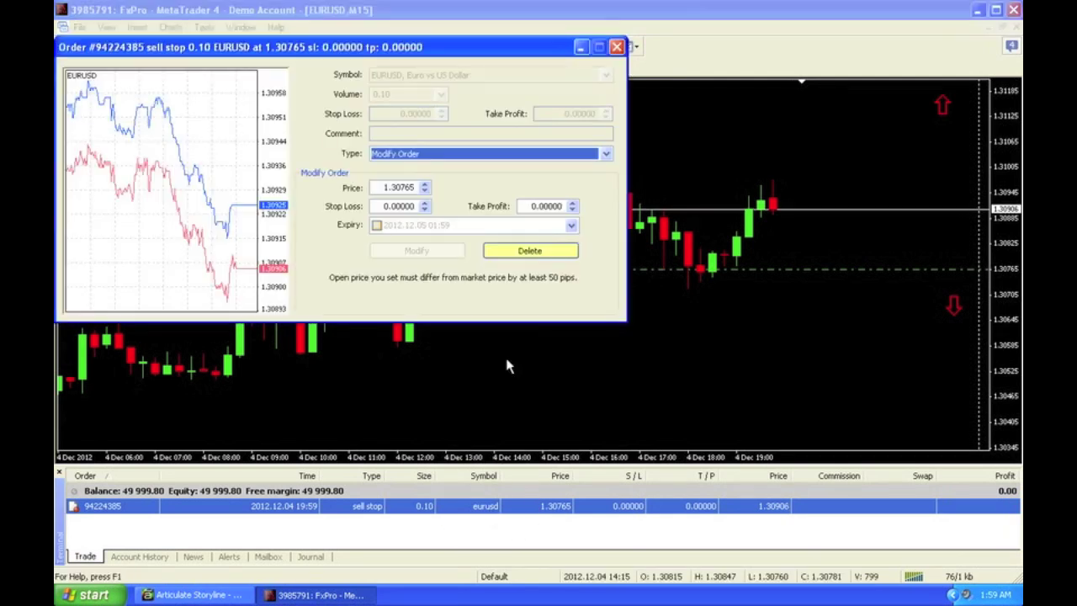
left_click(513, 253)
left_click(421, 269)
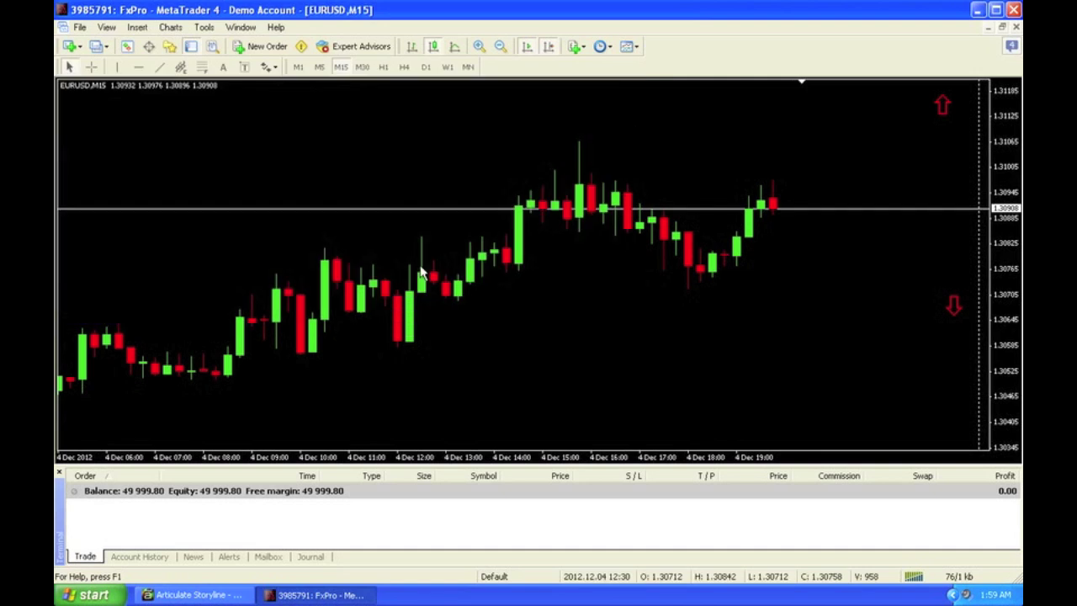
- Delete both existing arrows from the chart and place a down arrow above the current price, near the 1.31125 level
left_click(932, 97)
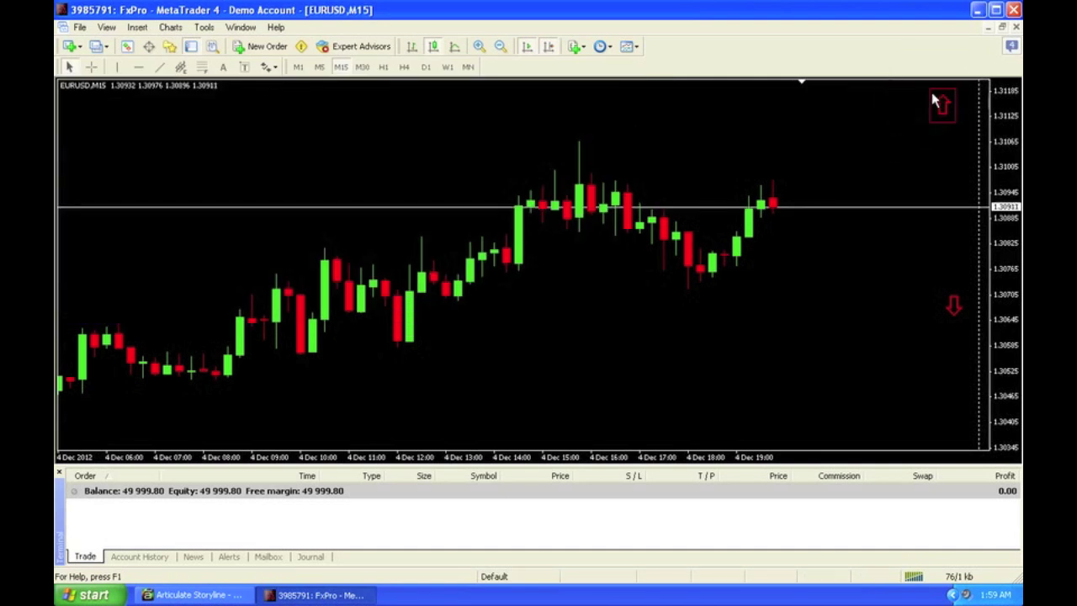
key("Delete")
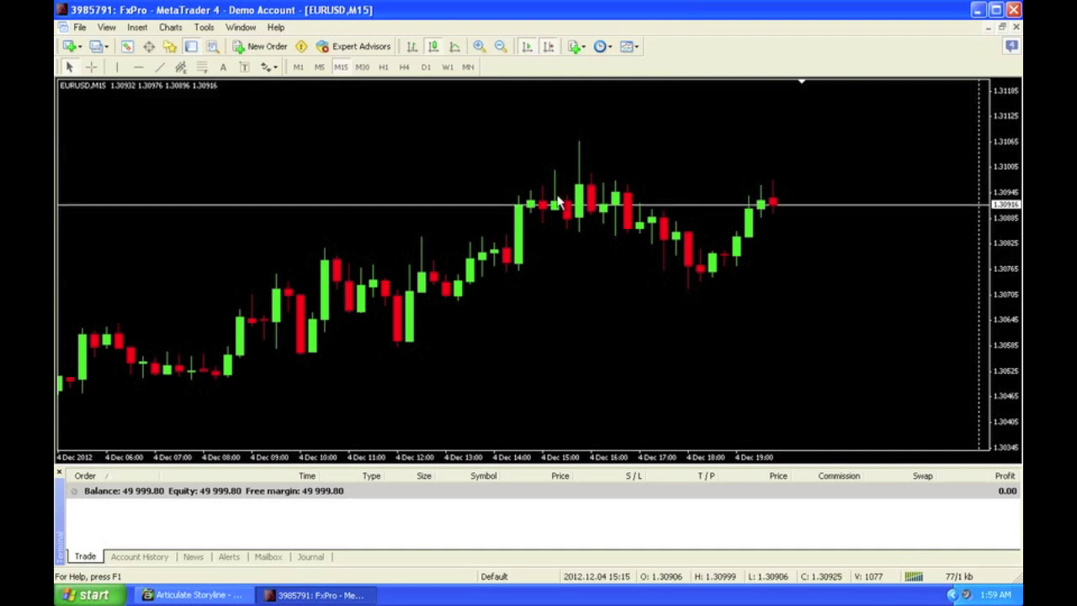
left_click(272, 68)
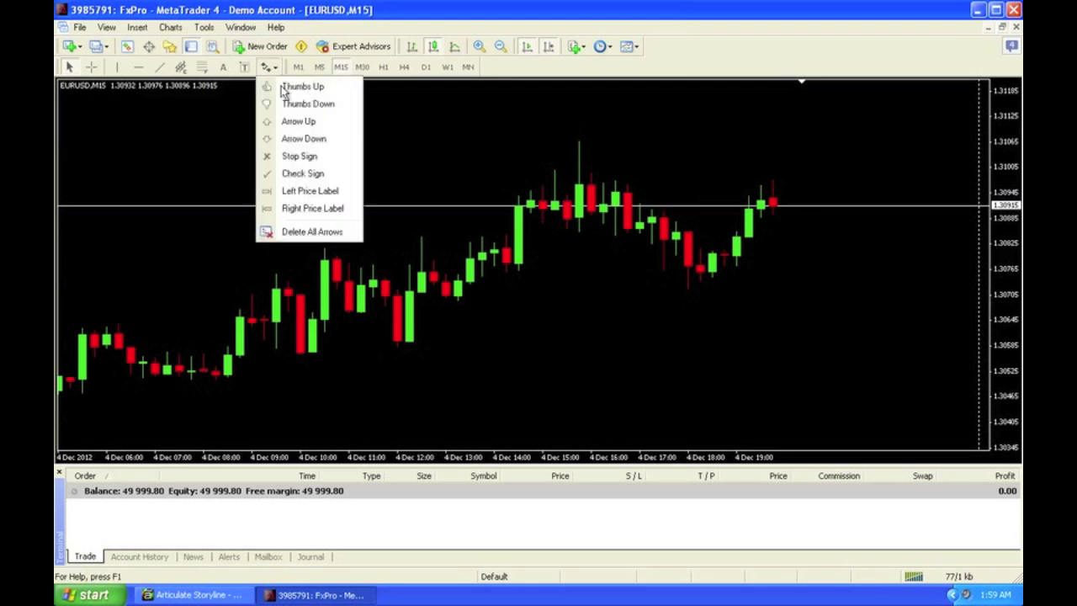
left_click(319, 140)
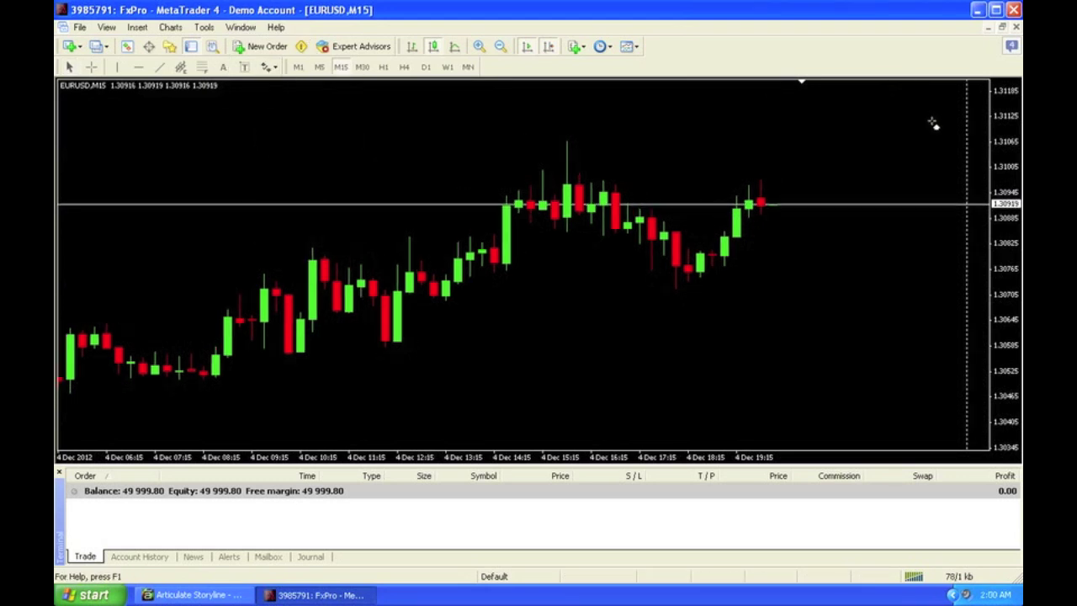
left_click(850, 103)
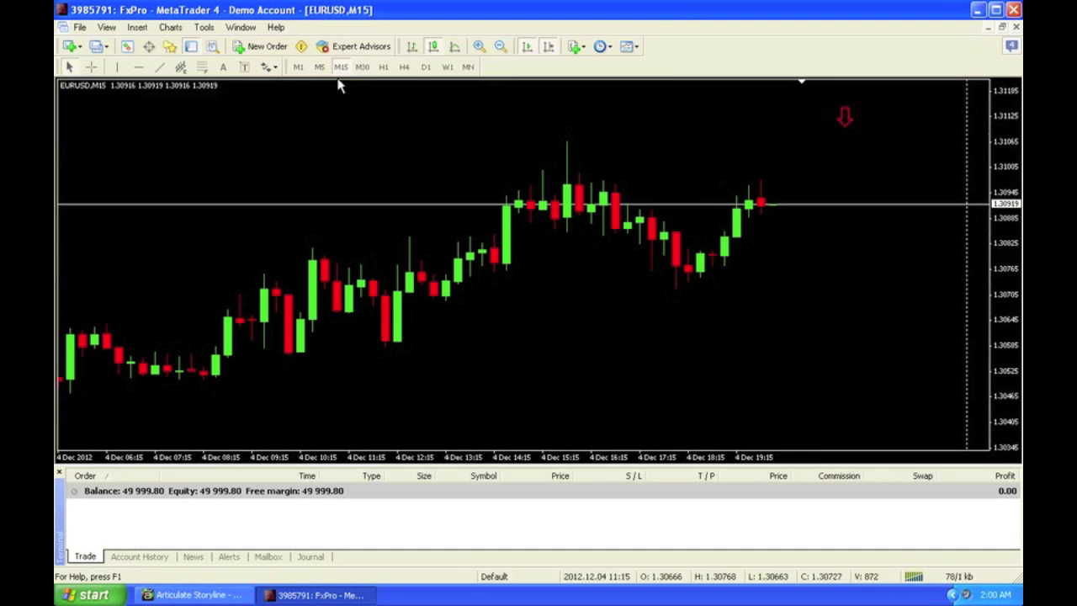
- Place an up arrow below the current price, beyond the latest candle near the 1.30705 level
left_click(267, 67)
left_click(299, 120)
left_click(858, 298)
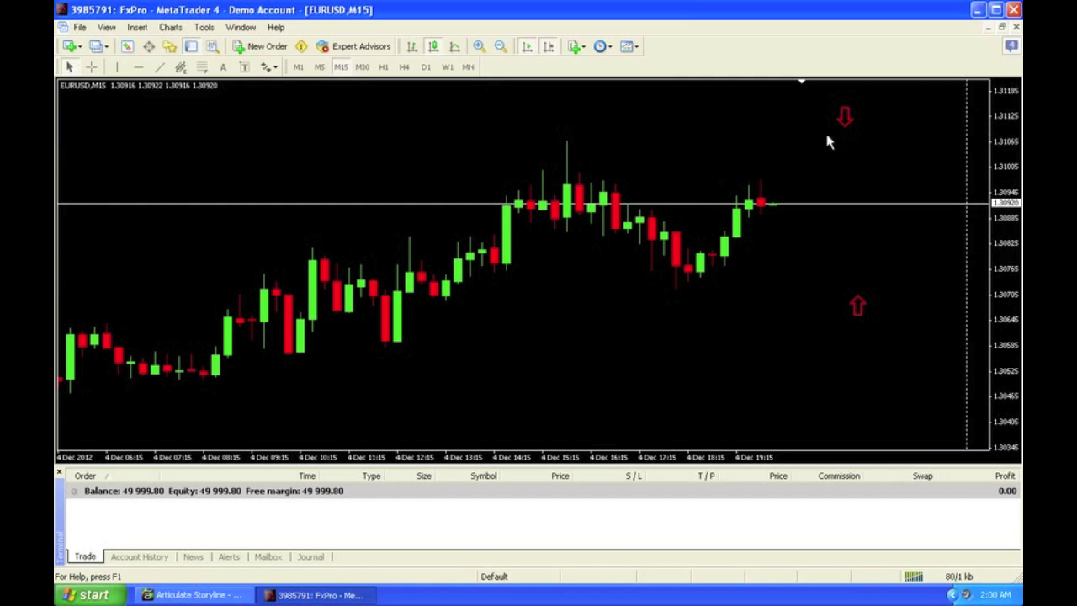
- Place a 0.10 EURUSD Sell Limit pending order from the chart area above the current price, at 1.31119
right_click(911, 118)
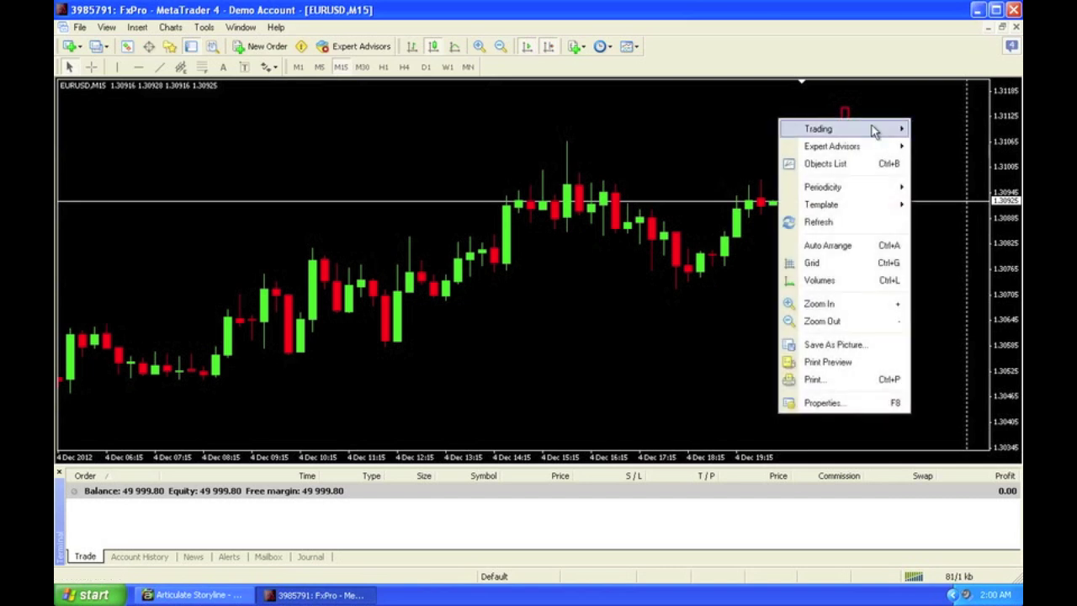
mouse_move(867, 126)
left_click(725, 172)
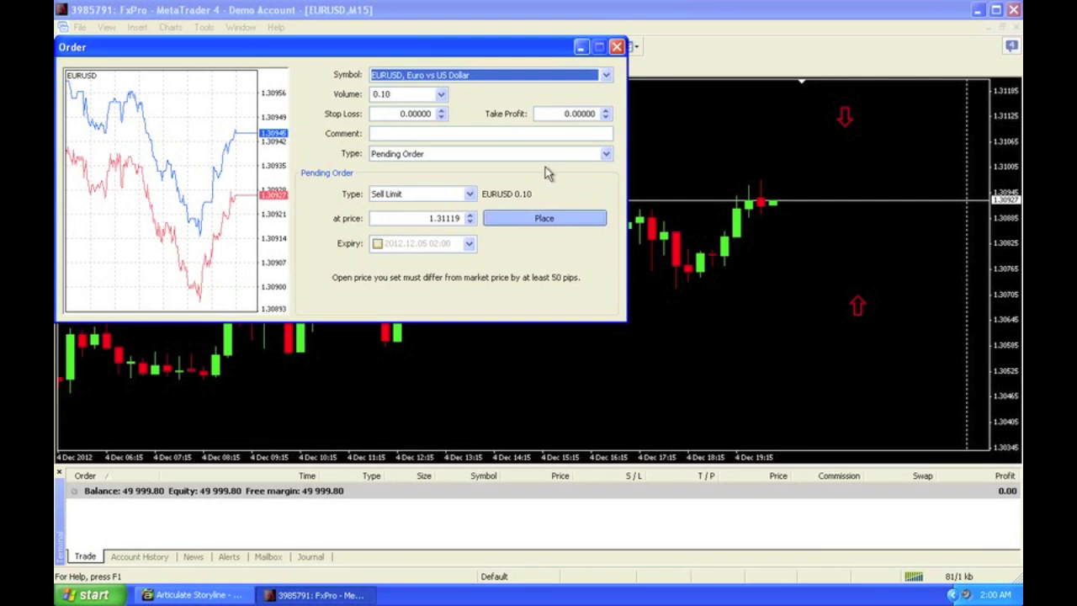
left_click(512, 219)
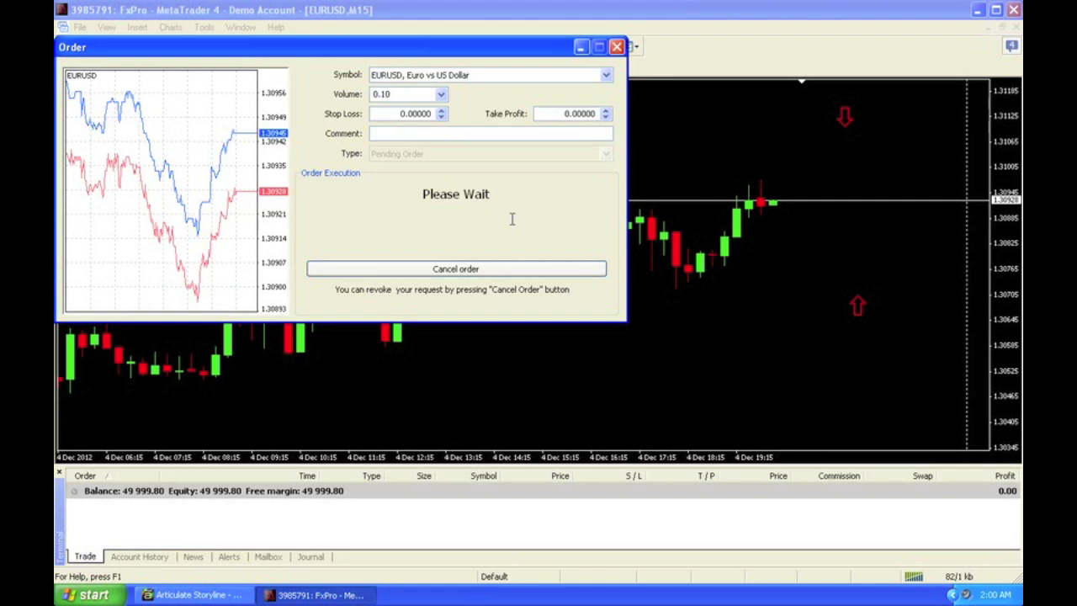
left_click(372, 270)
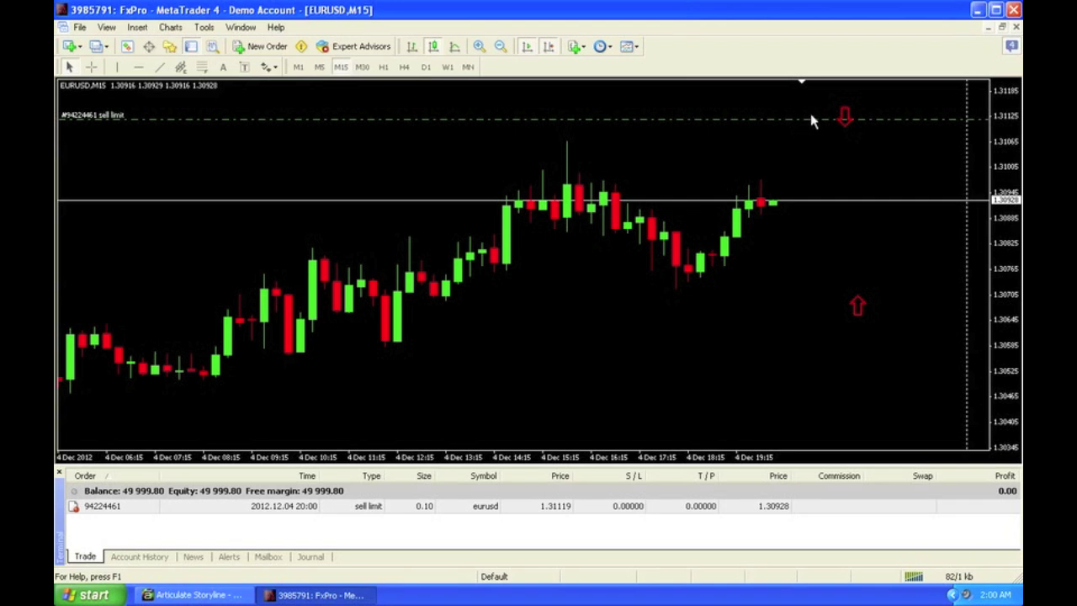
- Move the down arrow above the sell limit line, between the 1.31125 and 1.31185 price levels
double_click(846, 111)
left_click_drag(848, 110, 881, 93)
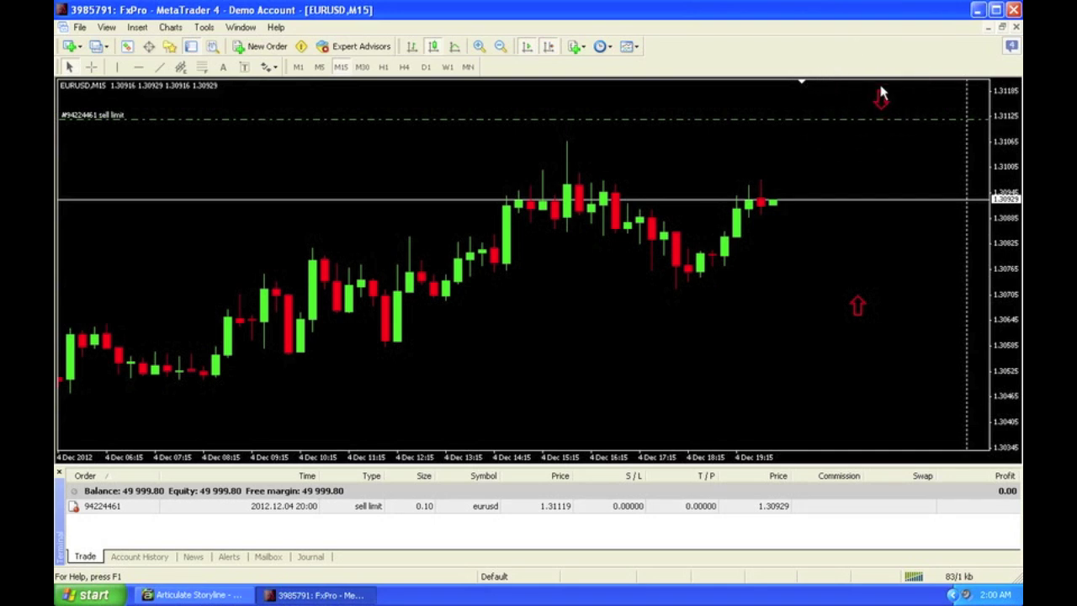